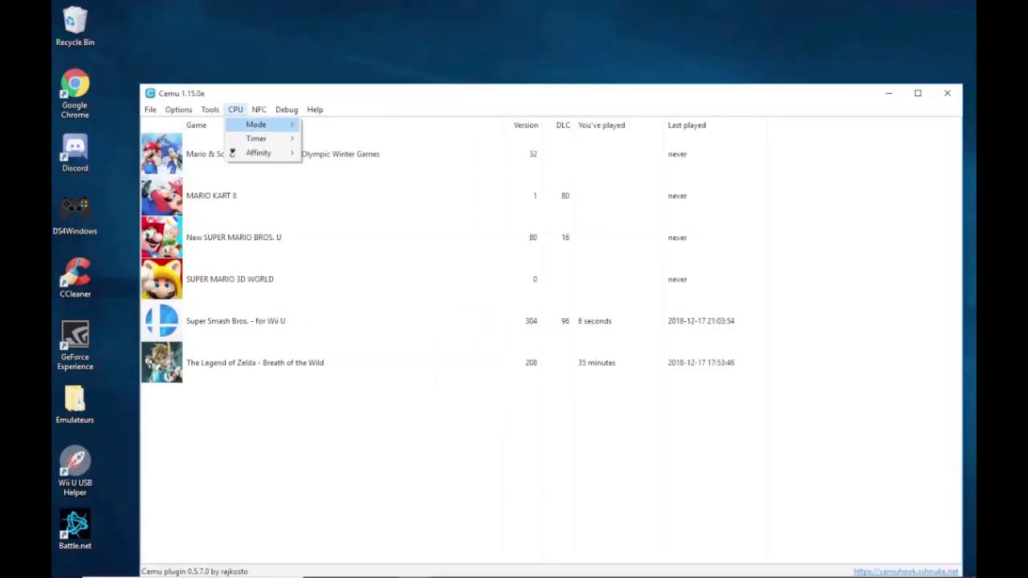
pyautogui.moveTo(257, 125)
pyautogui.click(368, 138)
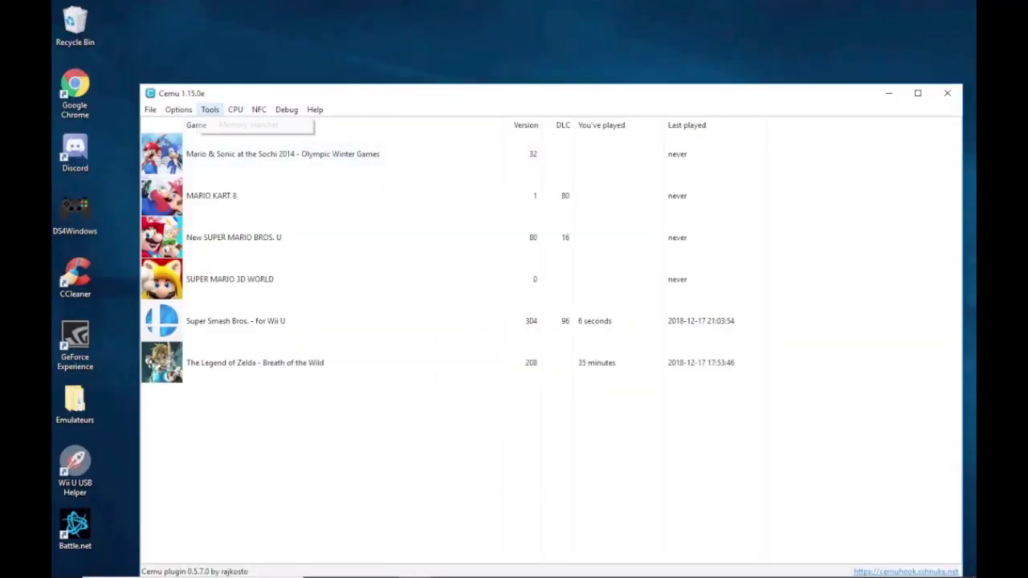
pyautogui.click(236, 110)
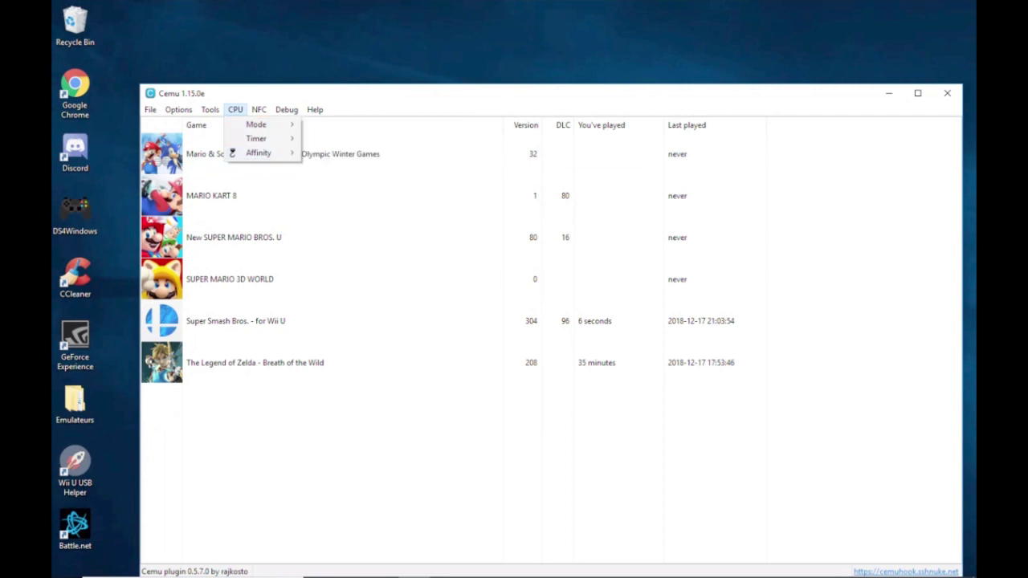
pyautogui.rightClick(278, 314)
pyautogui.click(331, 384)
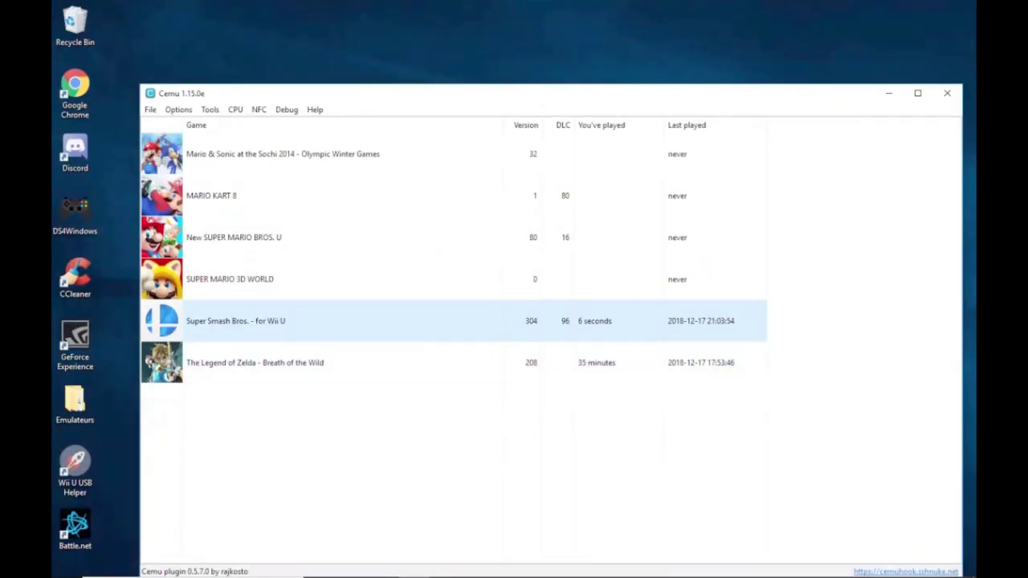
# Open the emulator's input settings and look through the pages for Controllers 2 to 4.
pyautogui.moveTo(355, 100); pyautogui.dragTo(331, 38)
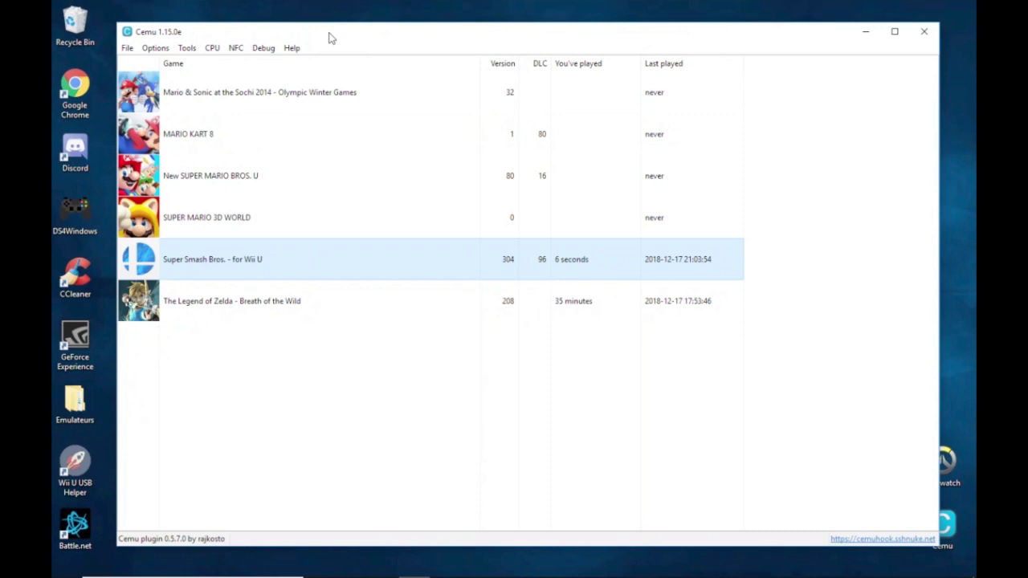
pyautogui.hotkey('alt', 'o')
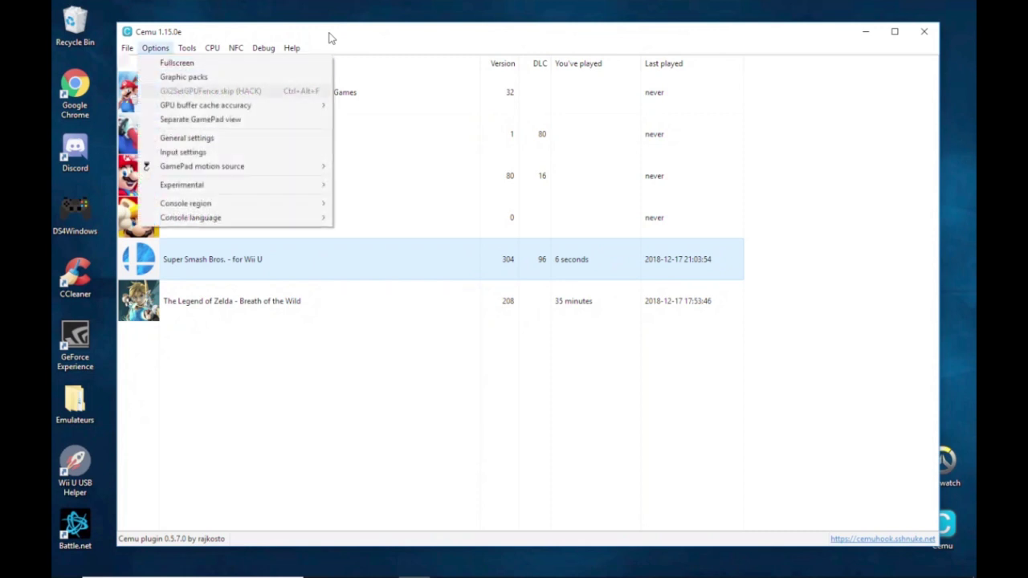
pyautogui.press('Down')
pyautogui.press('Down')
pyautogui.press('Down')
pyautogui.press('Down')
pyautogui.press('Down')
pyautogui.press('Return')
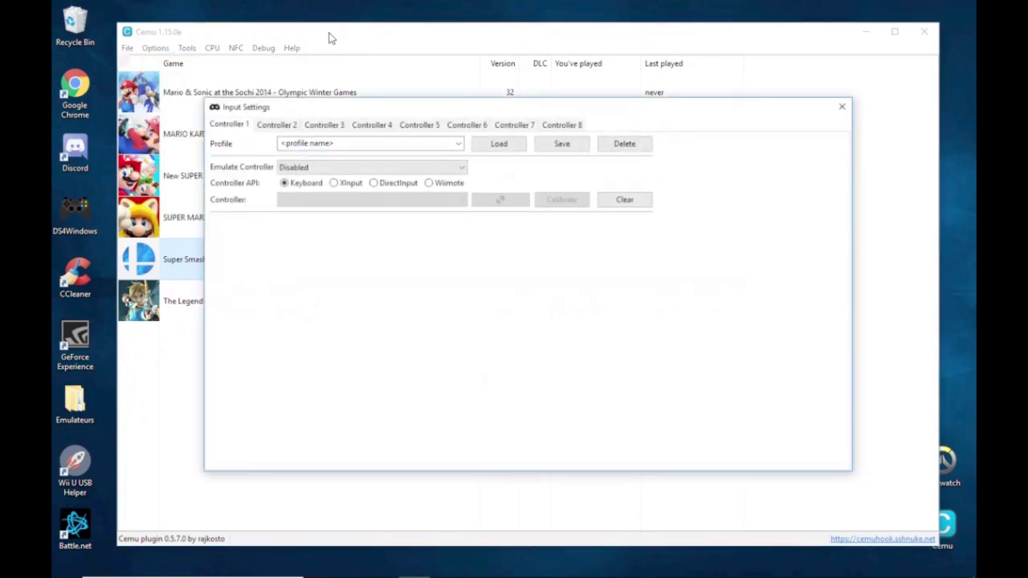
pyautogui.hotkey('ctrl', 'Tab')
pyautogui.hotkey('ctrl', 'Tab')
pyautogui.hotkey('ctrl', 'Tab')
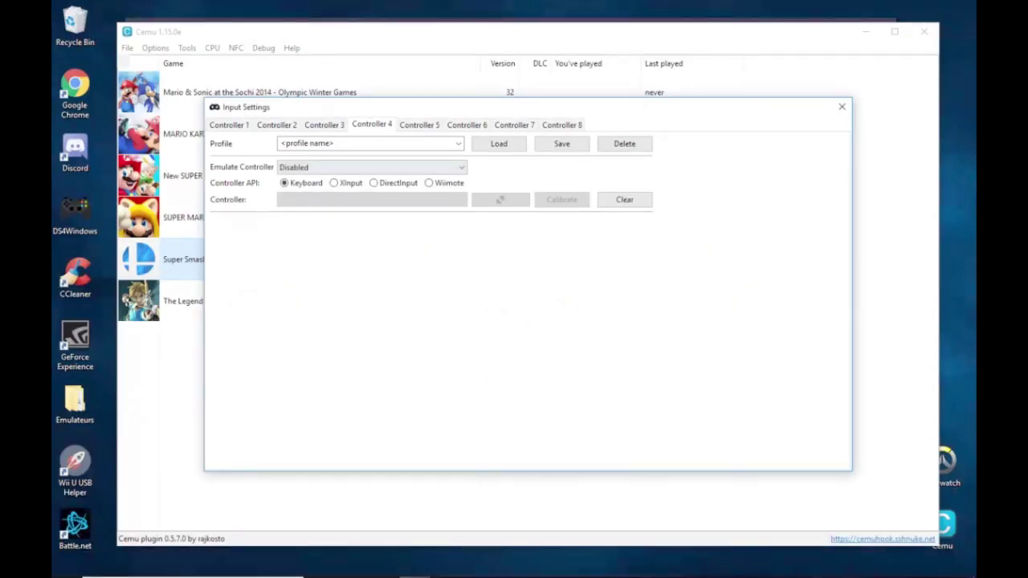
# Load the Legyf2 profile for Controller 1 and save it.
pyautogui.click(229, 126)
pyautogui.click(458, 144)
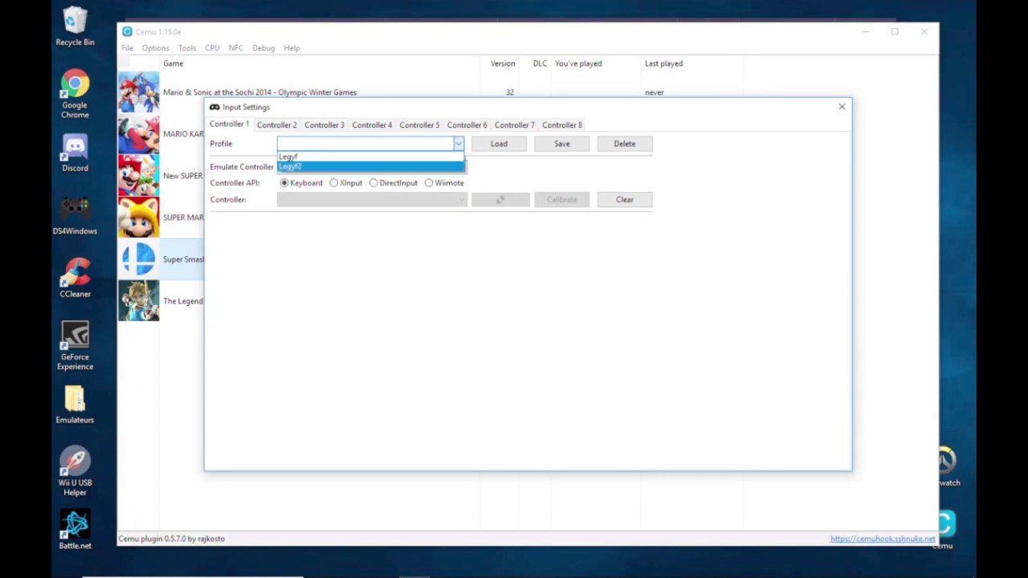
pyautogui.click(321, 166)
pyautogui.click(498, 144)
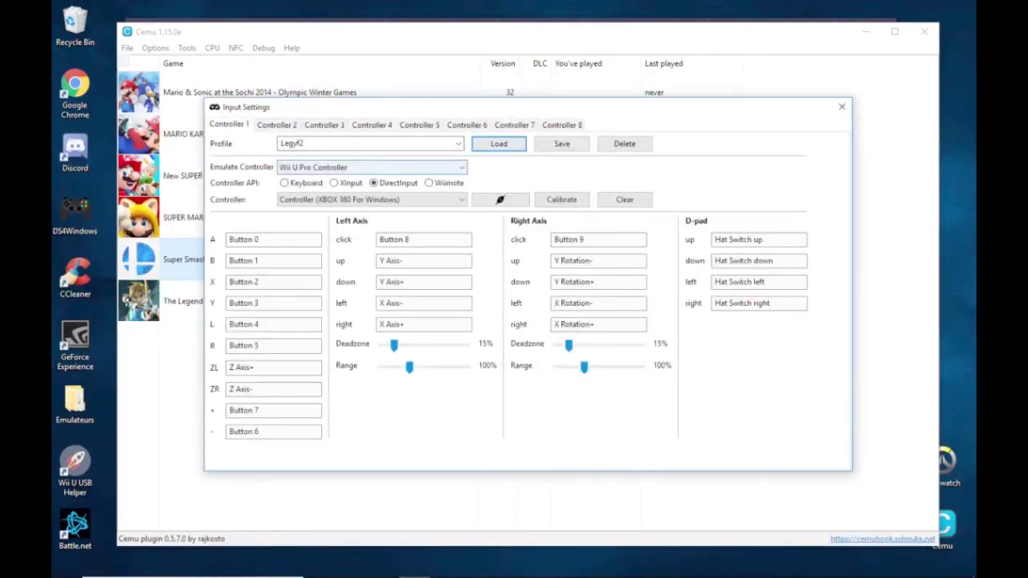
pyautogui.click(561, 143)
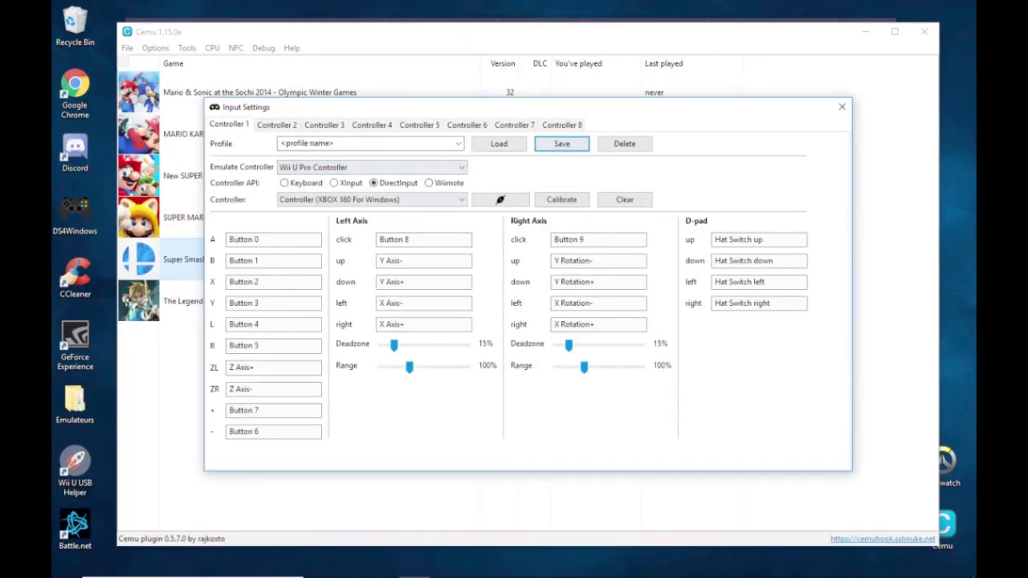
# Load the Legyf2 input profile for Controller 2.
pyautogui.click(277, 125)
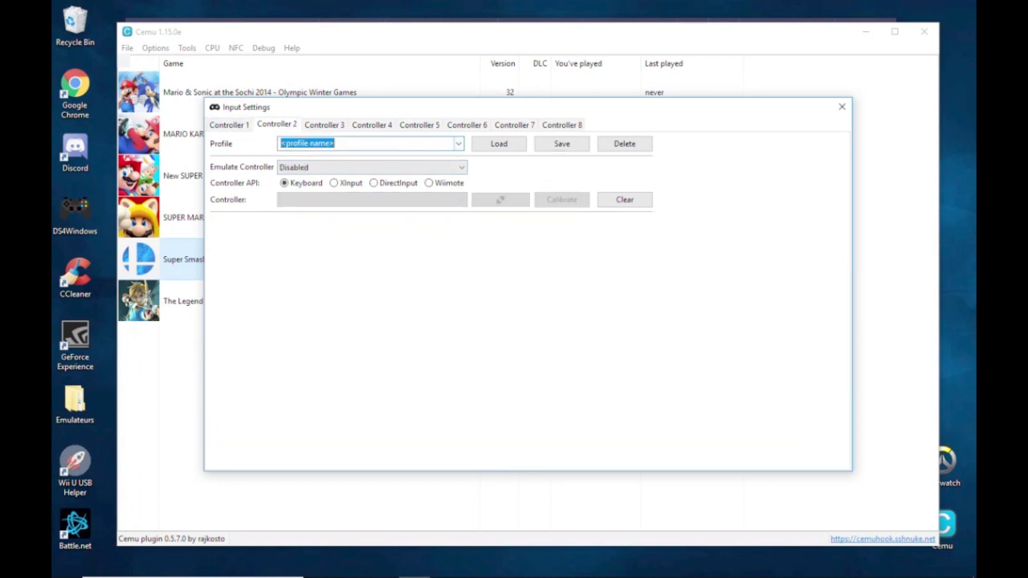
pyautogui.click(459, 144)
pyautogui.click(291, 166)
pyautogui.click(499, 143)
# Load the Legyf2 input profile for Controller 3.
pyautogui.click(324, 125)
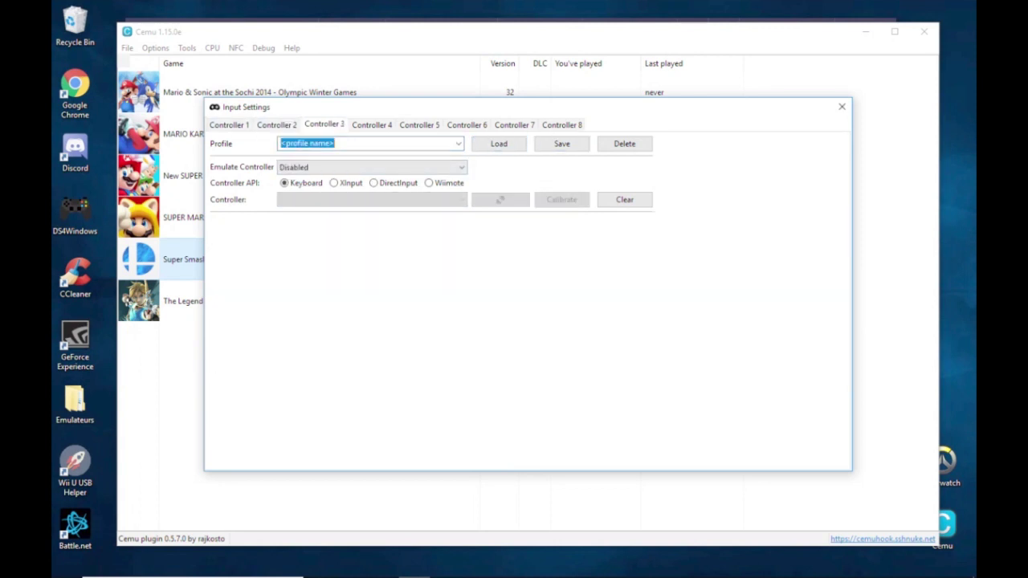
pyautogui.click(458, 143)
pyautogui.click(290, 165)
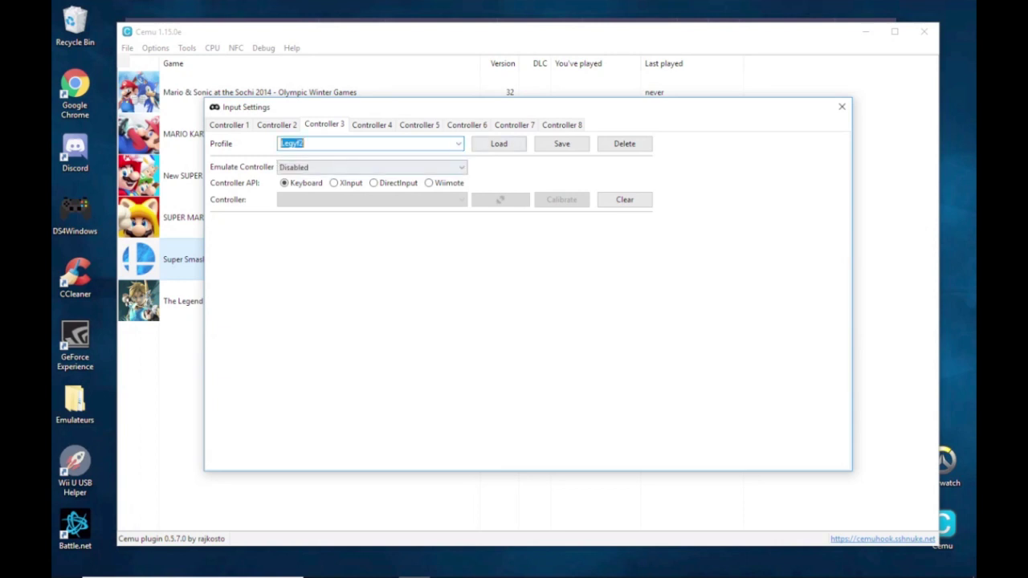
pyautogui.click(499, 143)
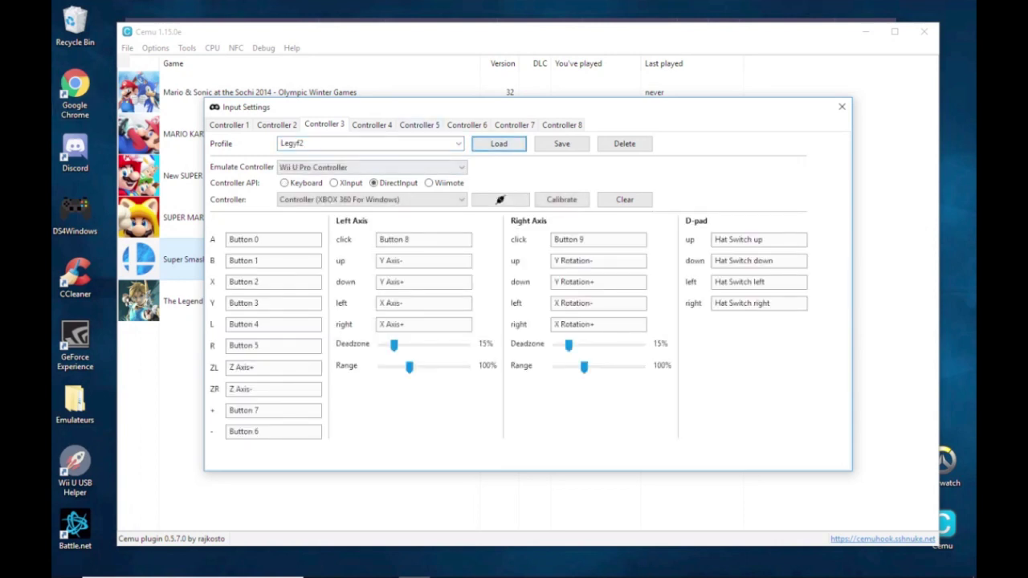
# Load the Legyf2 input profile for Controller 4 and close the input settings, dismissing any message.
pyautogui.click(372, 124)
pyautogui.click(458, 143)
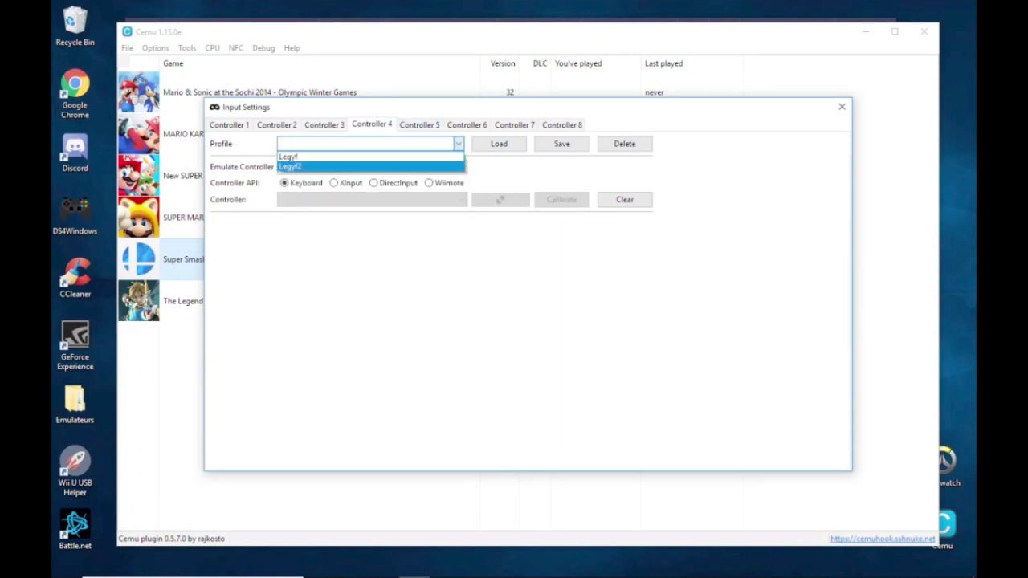
pyautogui.click(291, 165)
pyautogui.click(499, 142)
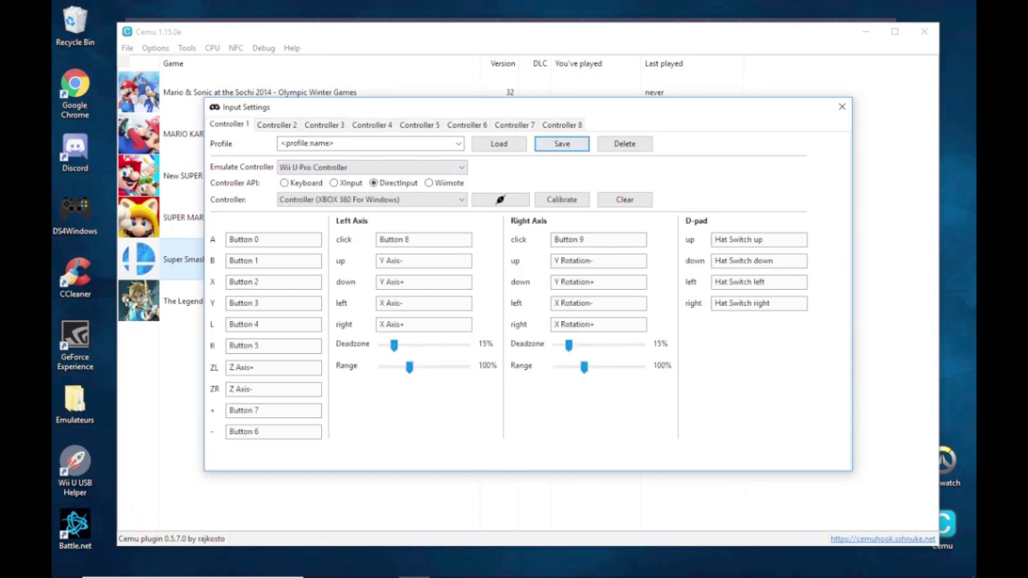
pyautogui.click(842, 107)
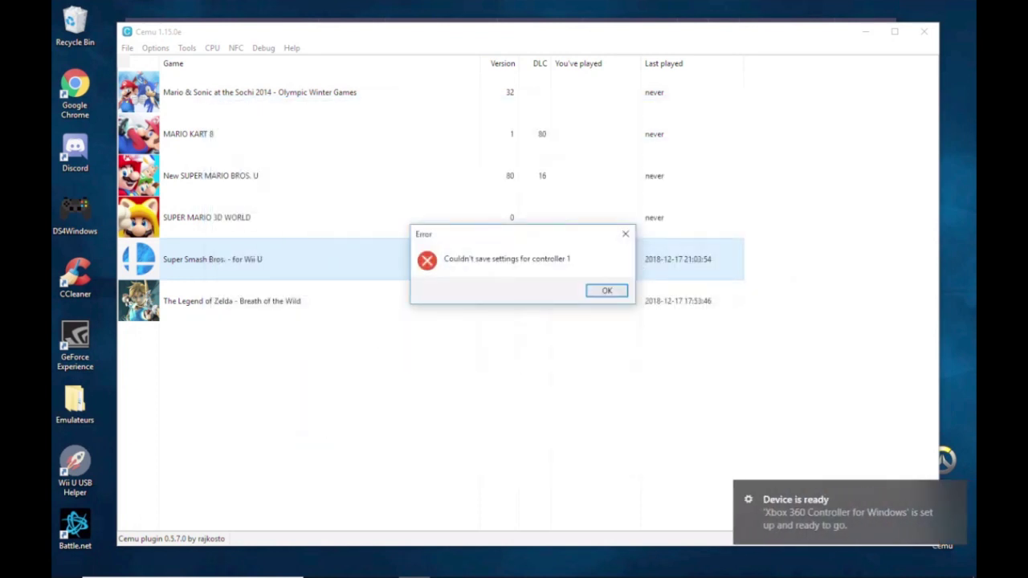
pyautogui.press('Return')
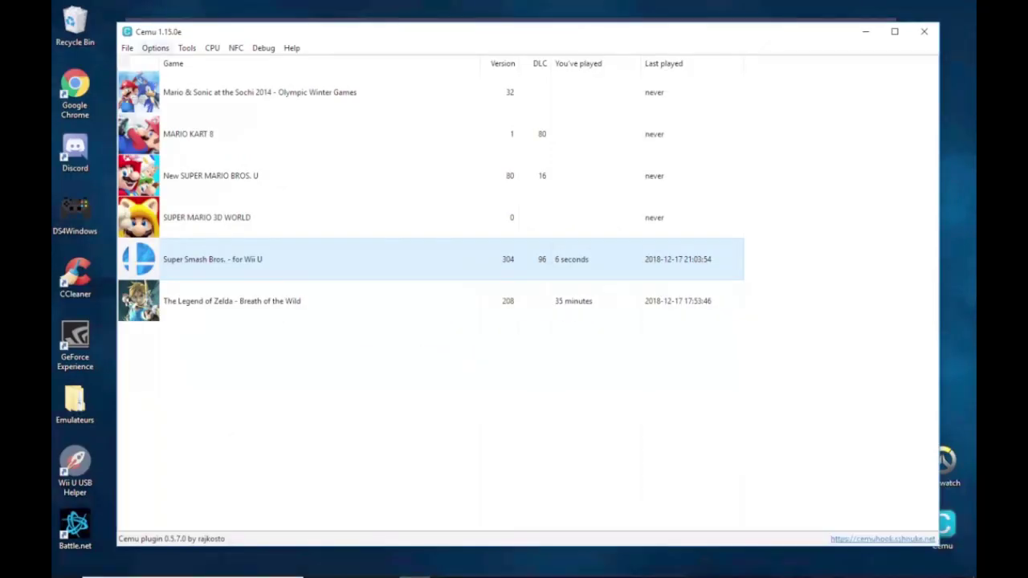
# Look through the list of available graphic packs and close it without changing anything.
pyautogui.click(155, 48)
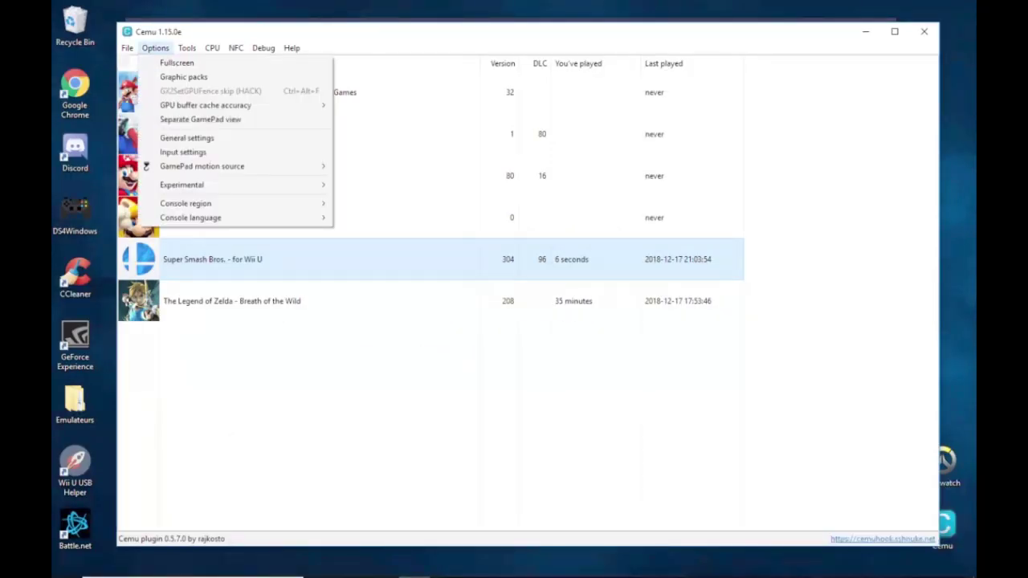
pyautogui.click(183, 76)
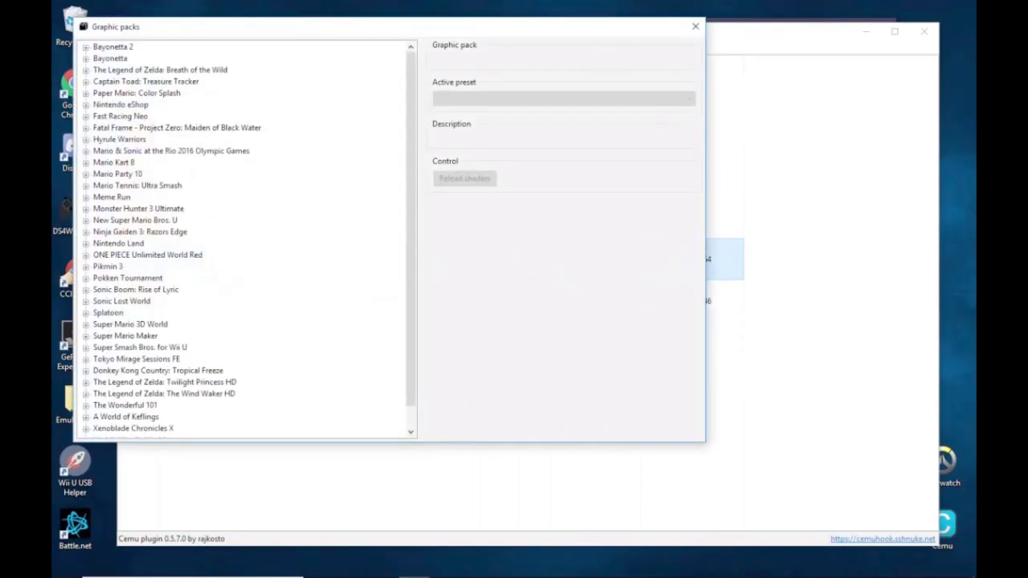
pyautogui.click(696, 27)
pyautogui.click(99, 27)
pyautogui.scroll(-1, 247, 240)
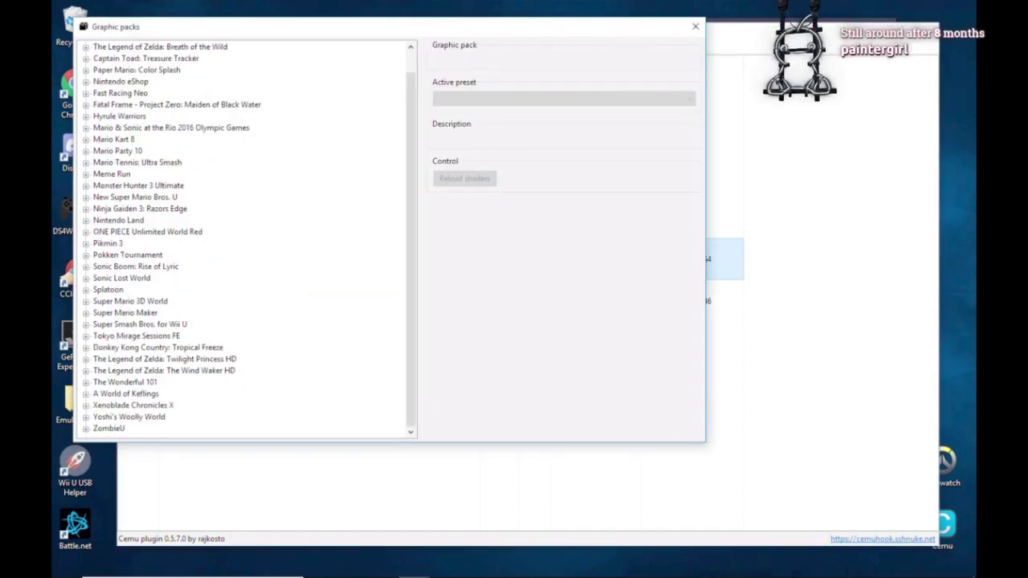
pyautogui.click(696, 27)
# Reopen the input settings and review the button mappings of Controllers 1 to 4.
pyautogui.click(155, 47)
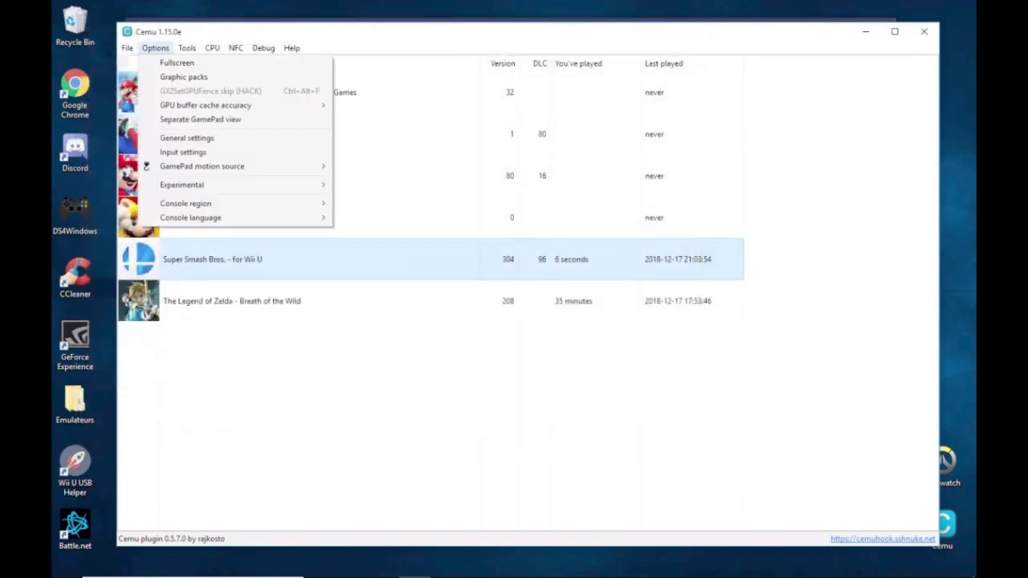
pyautogui.click(183, 152)
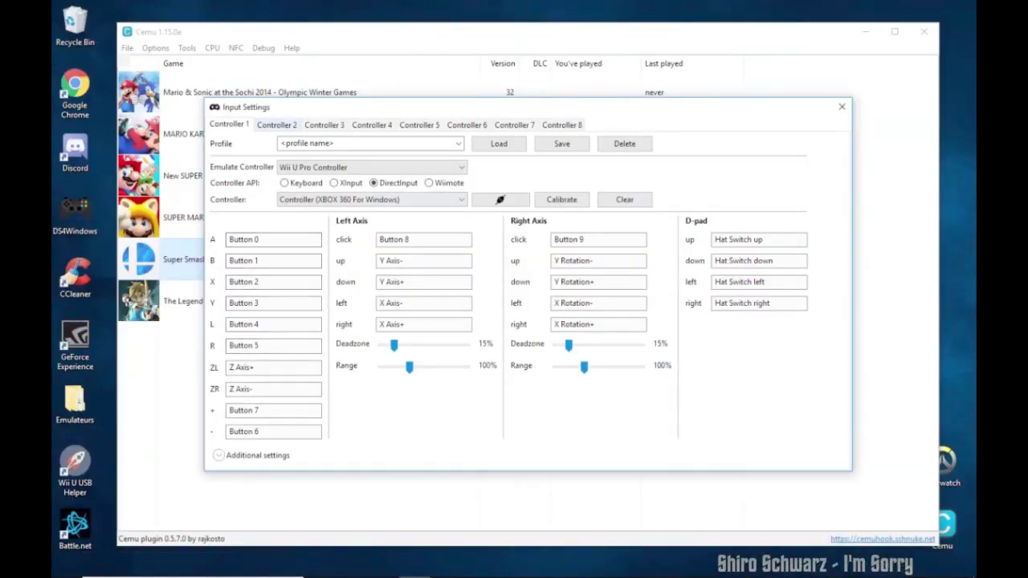
pyautogui.click(277, 125)
pyautogui.click(325, 125)
pyautogui.click(372, 125)
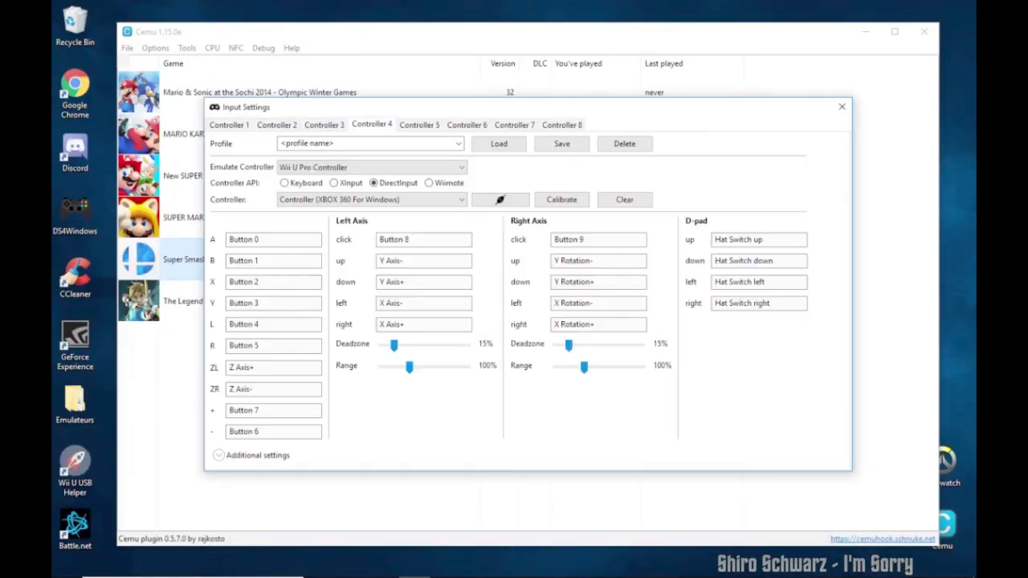
# Load the Legyf profile for Controller 1.
pyautogui.click(230, 125)
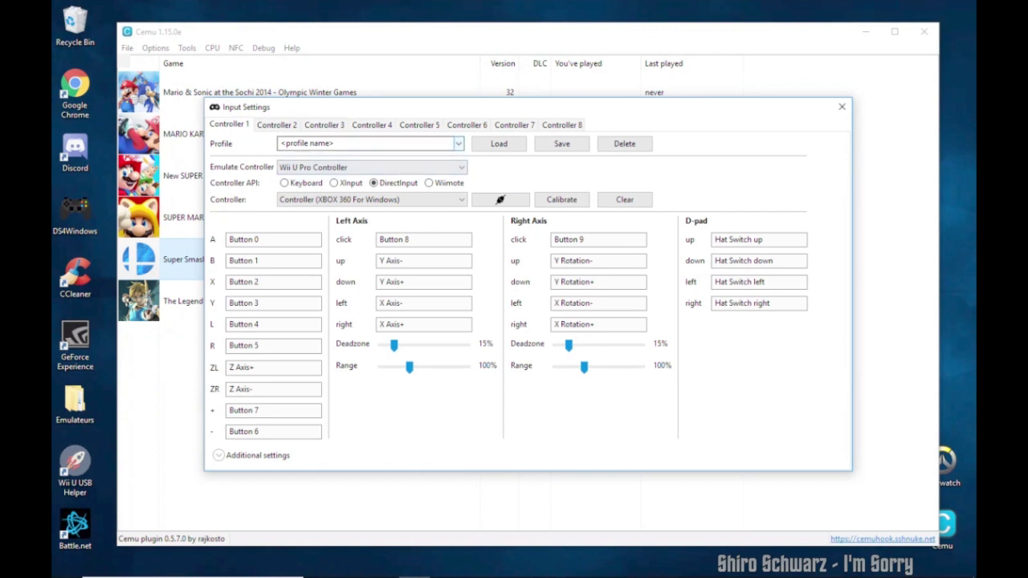
pyautogui.click(458, 144)
pyautogui.click(401, 157)
pyautogui.click(499, 143)
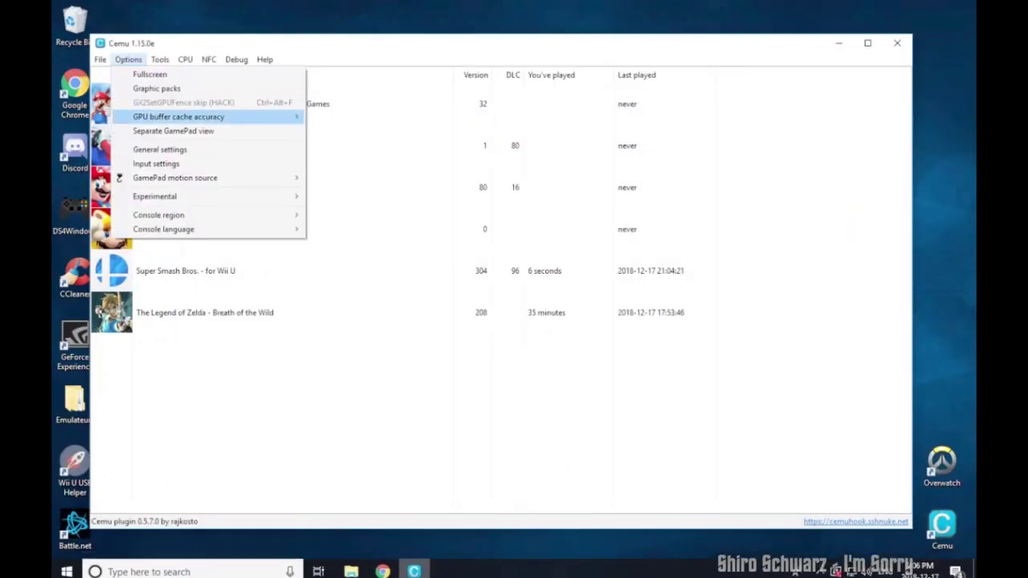
# Reopen the input settings and load the Legyf2 profile for Controller 1.
pyautogui.moveTo(179, 117)
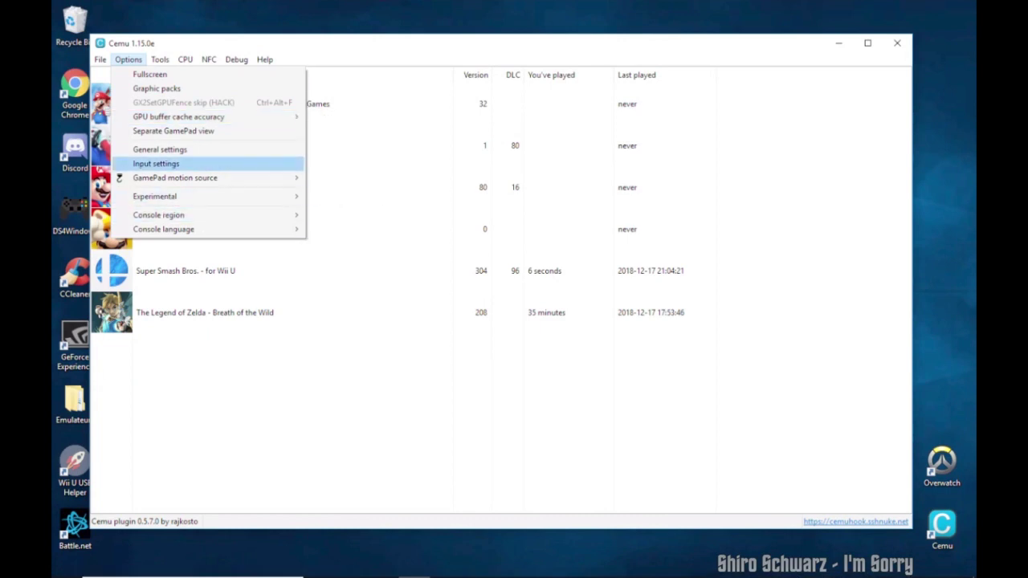
pyautogui.click(156, 163)
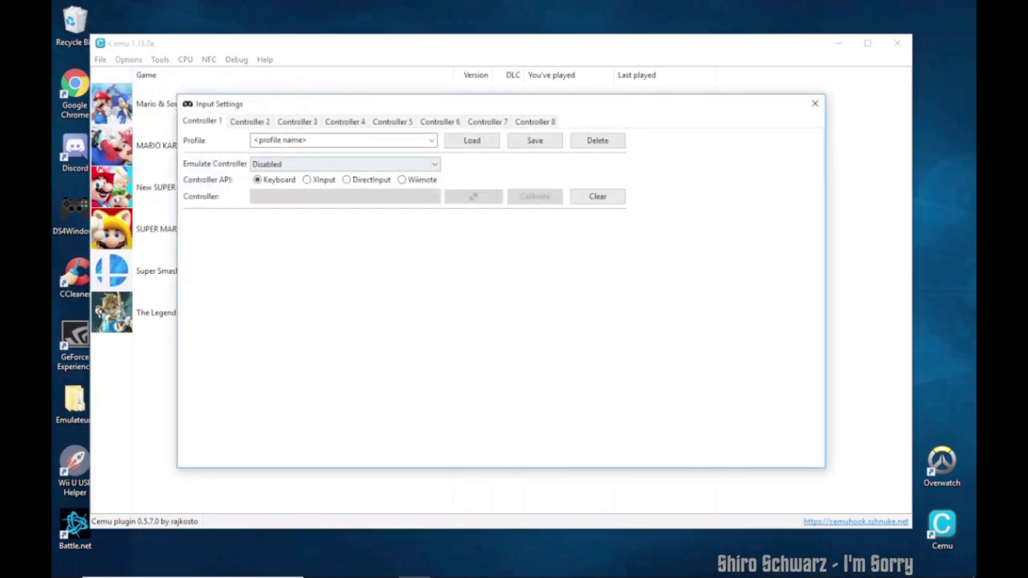
pyautogui.click(431, 141)
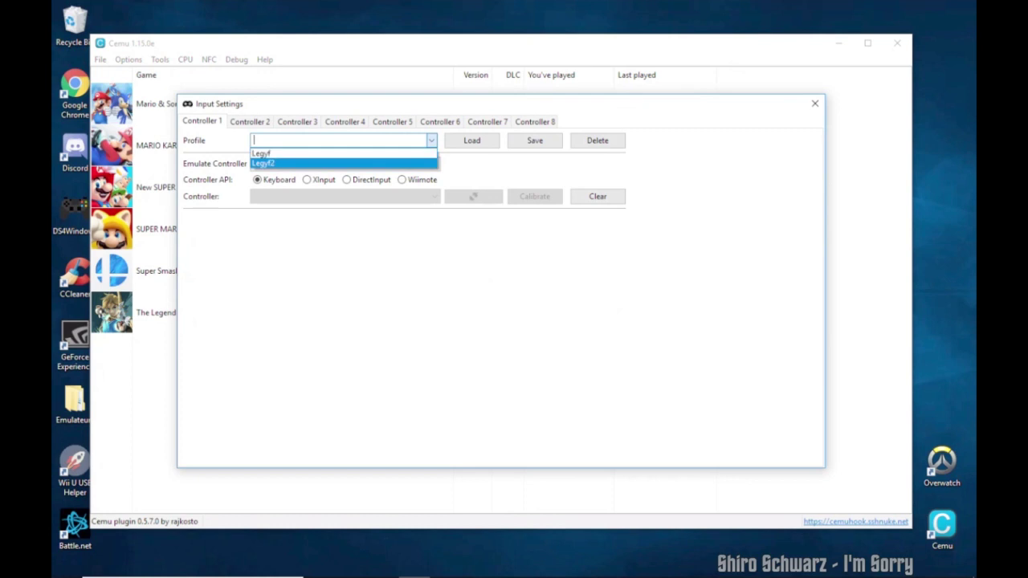
pyautogui.click(344, 163)
pyautogui.click(345, 164)
pyautogui.click(346, 164)
pyautogui.click(471, 140)
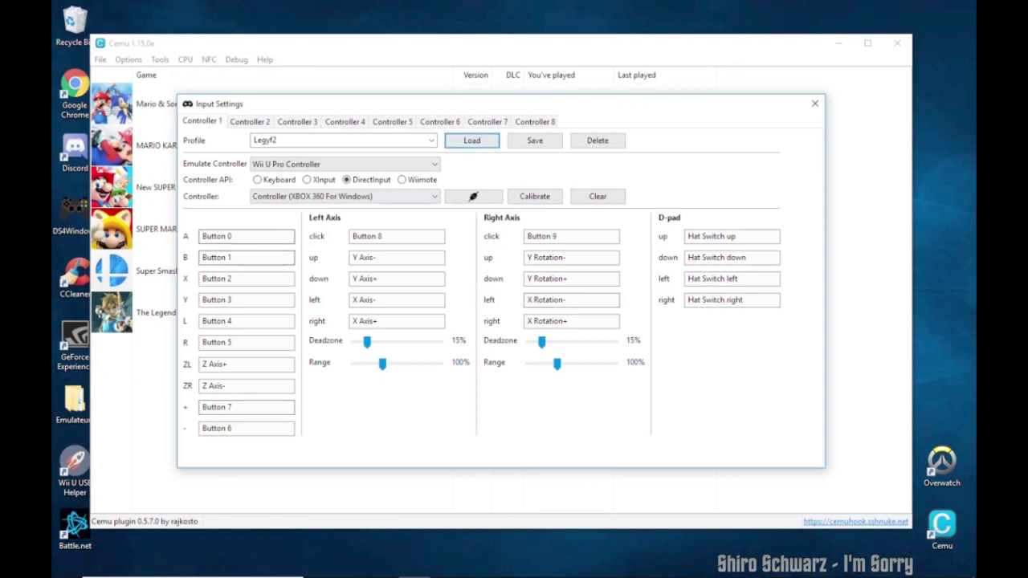
# Assign the Wireless Controller device to Controller 1, keeping Wii U Pro Controller as the emulated type.
pyautogui.click(401, 196)
pyautogui.press('Return')
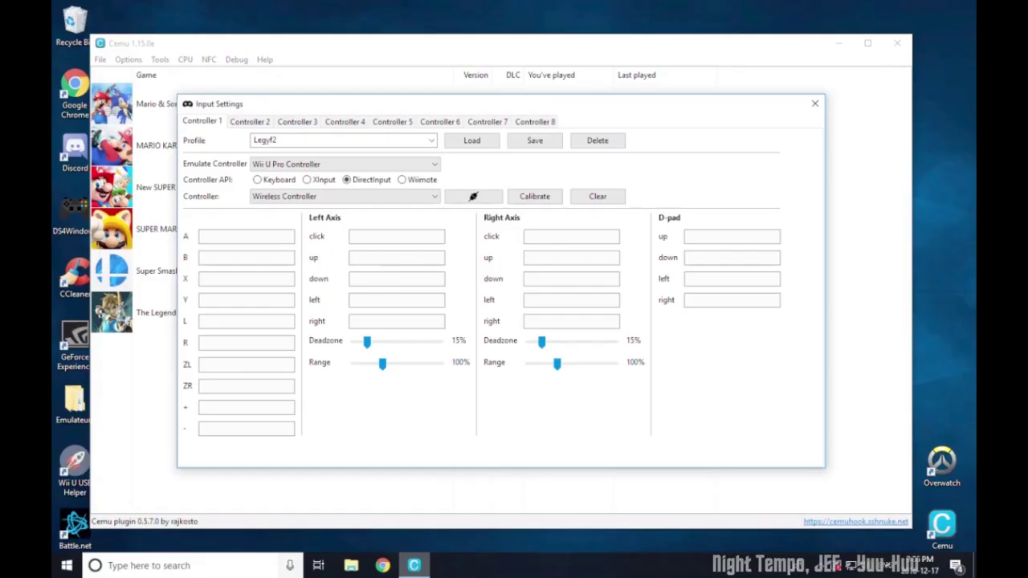
pyautogui.click(345, 164)
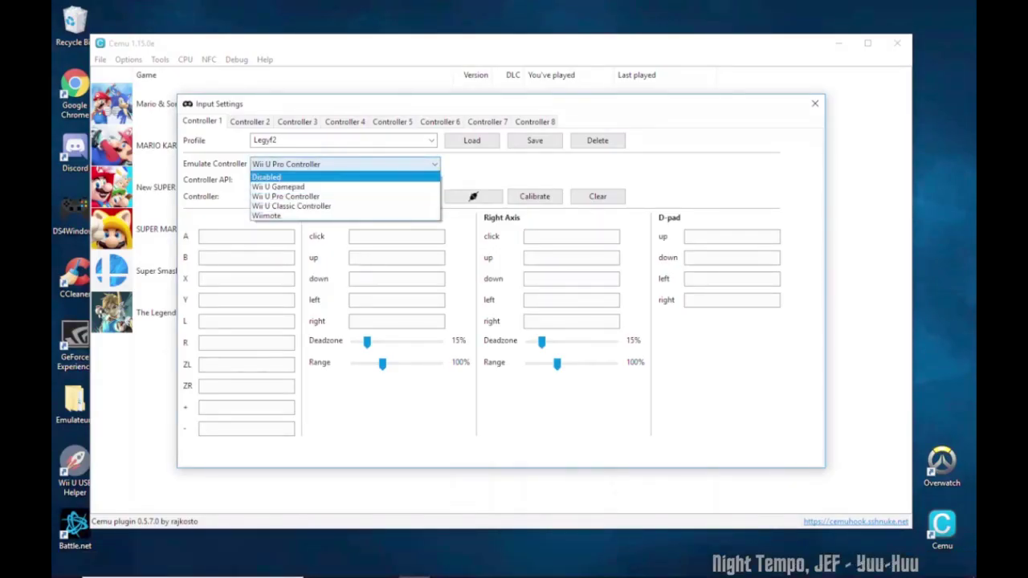
pyautogui.click(345, 163)
pyautogui.click(345, 197)
pyautogui.click(345, 197)
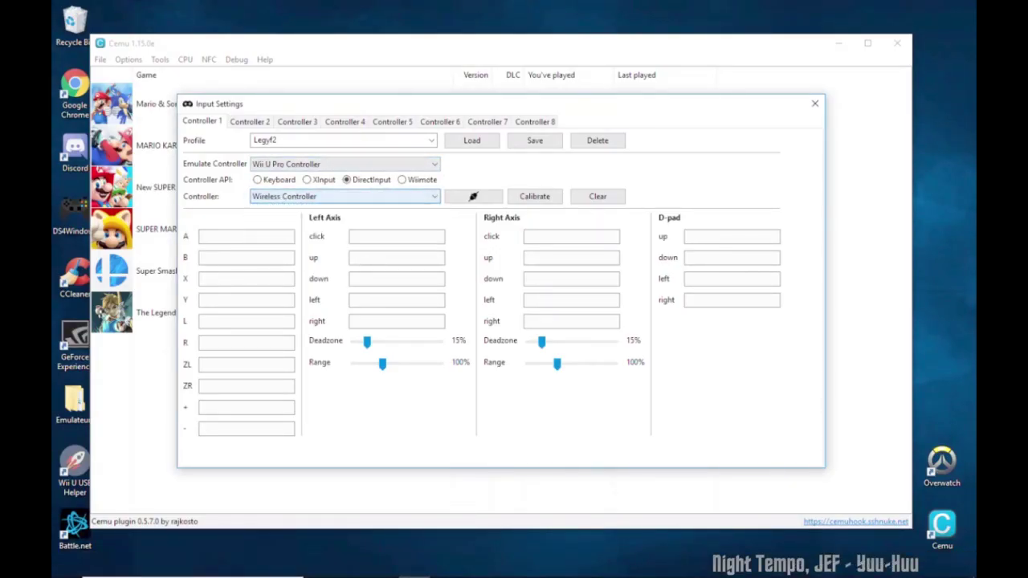
# Load the Legyf2 profile for Controller 2.
pyautogui.hotkey('ctrl', 'Tab')
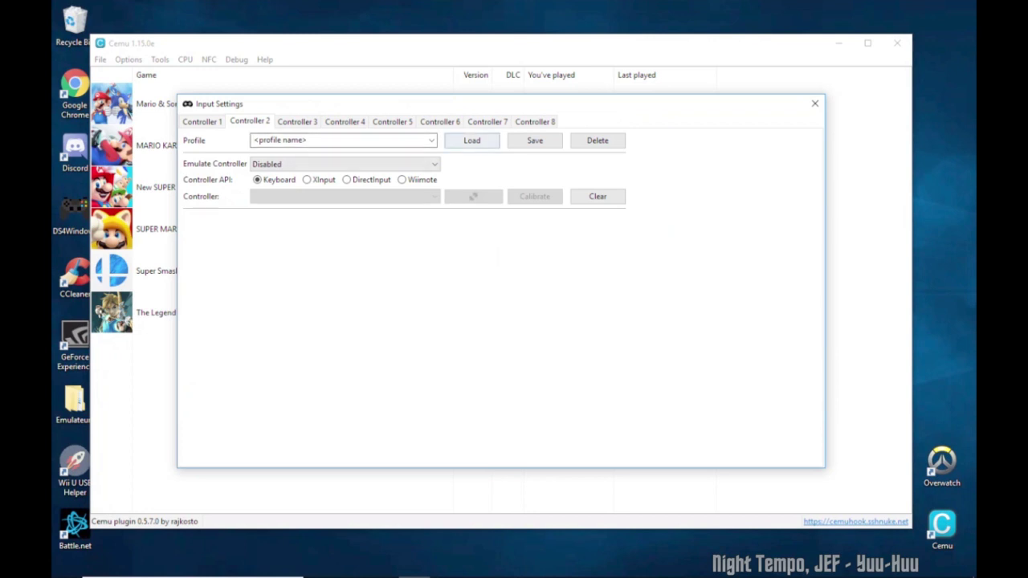
pyautogui.click(431, 141)
pyautogui.click(345, 164)
pyautogui.press('Tab')
pyautogui.press('Return')
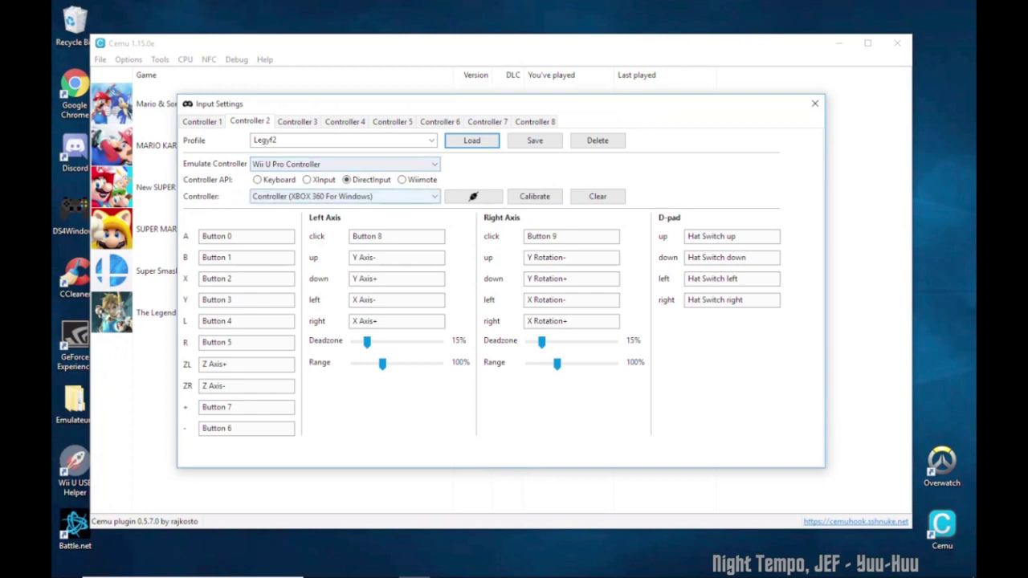
# Assign the Wireless Controller device to Controller 2 and map its buttons, axes and D-pad.
pyautogui.click(361, 197)
pyautogui.press('Down')
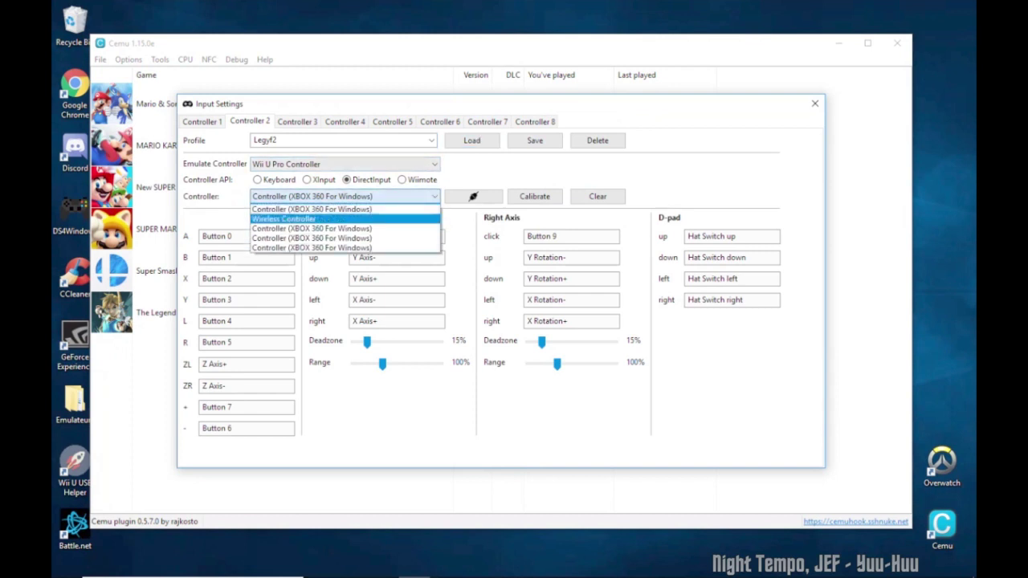
pyautogui.press('Return')
pyautogui.click(247, 237)
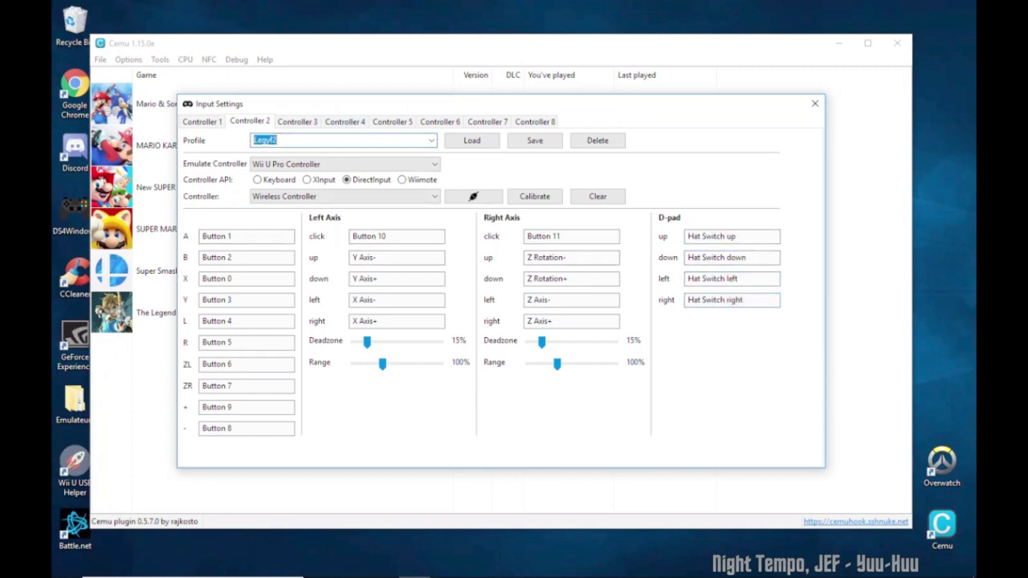
# Save the Controller 2 mapping as a profile named Legyf3.
pyautogui.press('End')
pyautogui.press('BackSpace')
pyautogui.write('3')
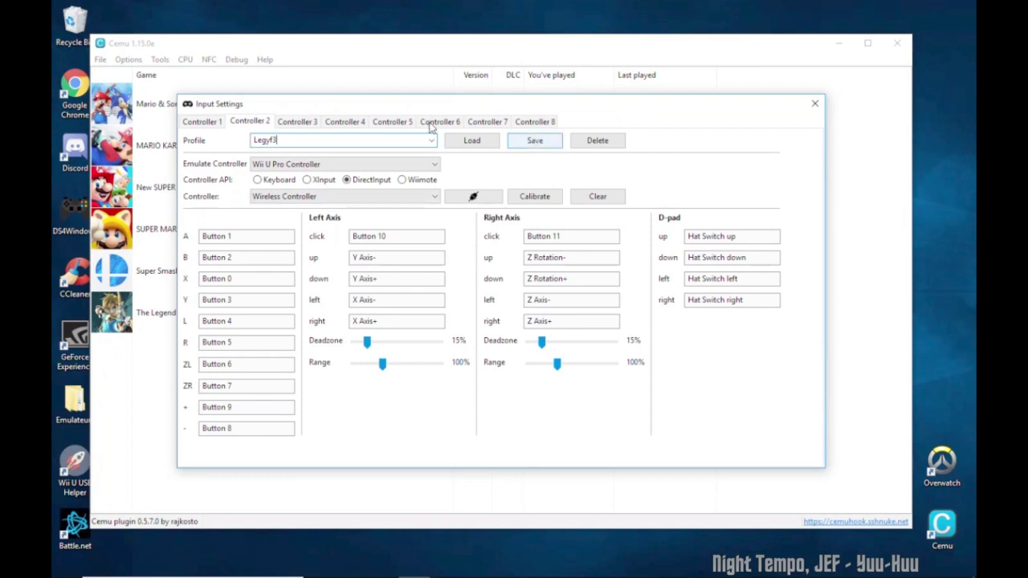
# Switch Controller 2's device to the first Controller (XBOX 360 For Windows).
pyautogui.click(346, 196)
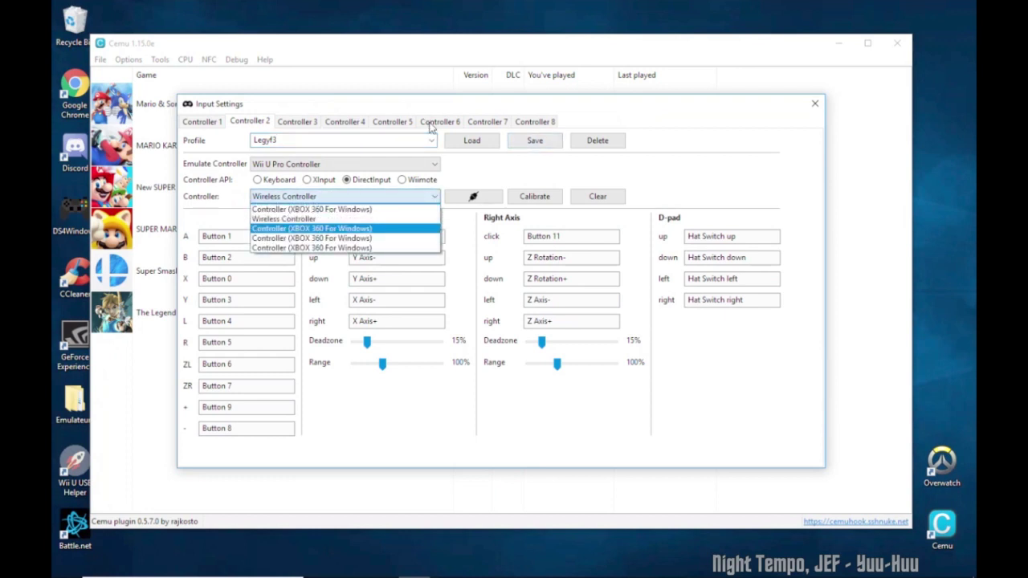
pyautogui.press('Up')
pyautogui.press('Up')
pyautogui.press('Return')
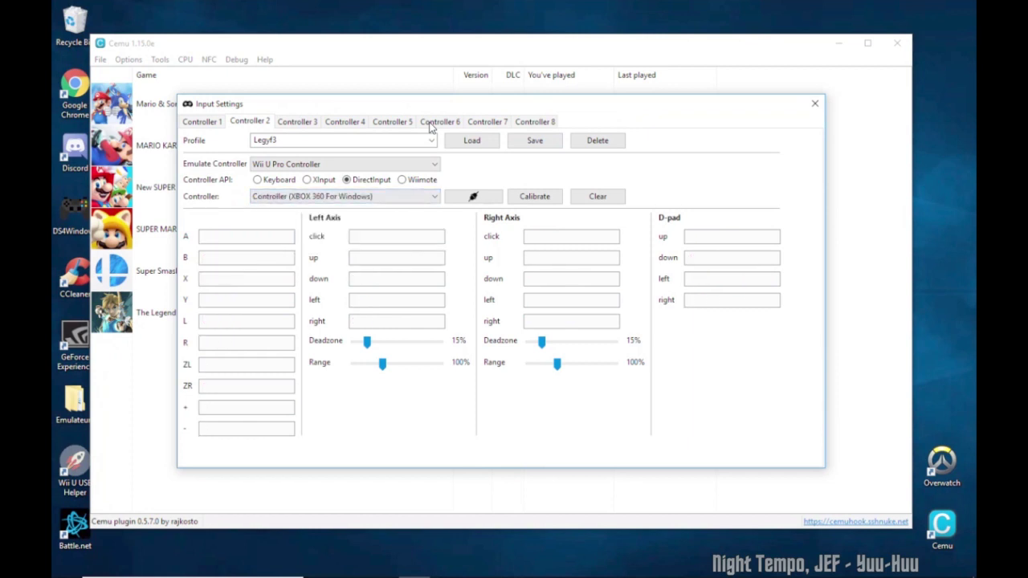
# Load the Legyf2 profile for Controller 2 in place of Legyf3.
pyautogui.hotkey('ctrl', 'shift', 'Tab')
pyautogui.hotkey('ctrl', 'Tab')
pyautogui.press('Tab')
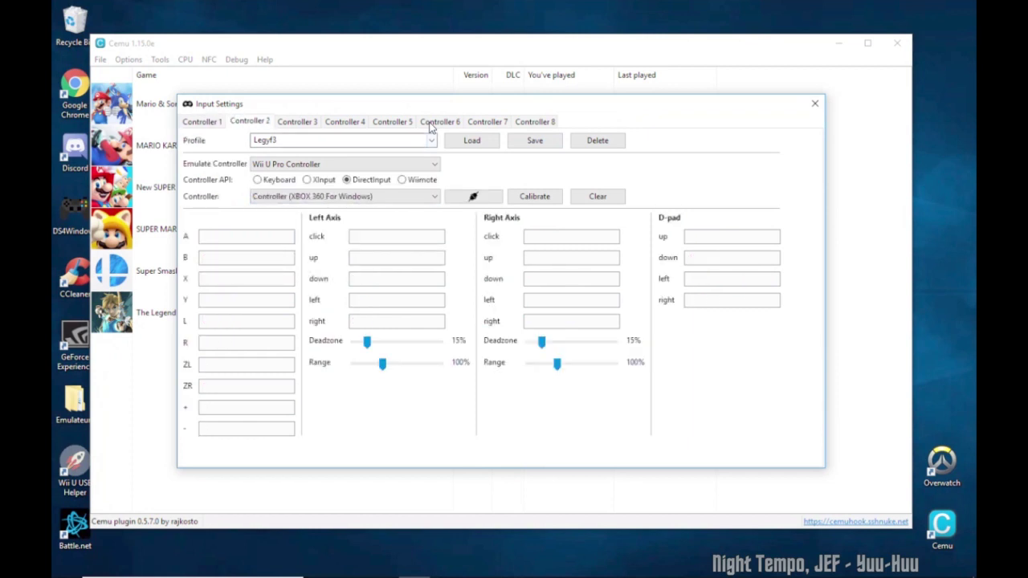
pyautogui.hotkey('alt', 'Down')
pyautogui.press('Down')
pyautogui.press('Return')
pyautogui.press('Tab')
pyautogui.press('Return')
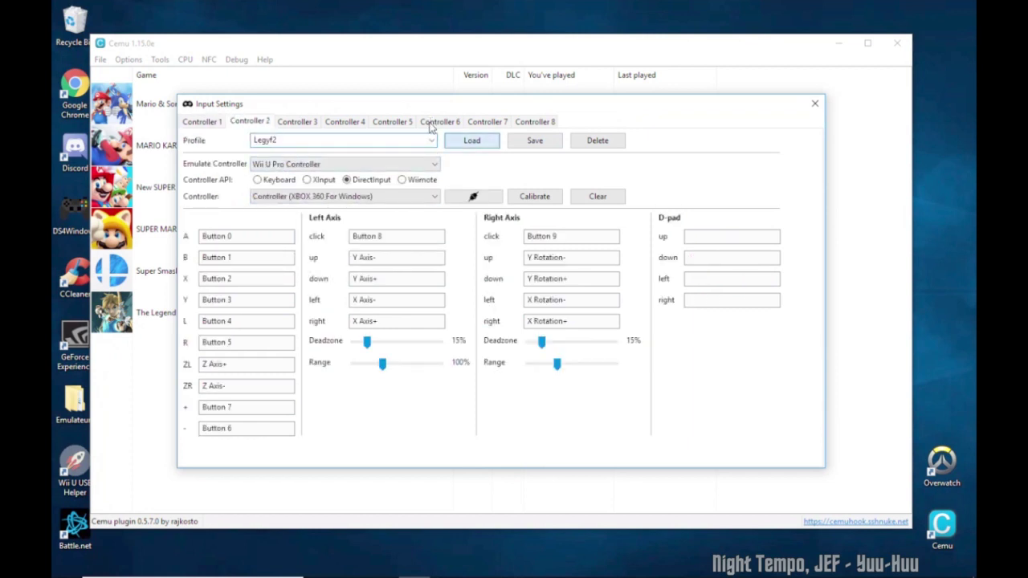
# Map Controller 1's buttons, axes and D-pad to the Wireless Controller.
pyautogui.hotkey('ctrl', 'shift', 'Tab')
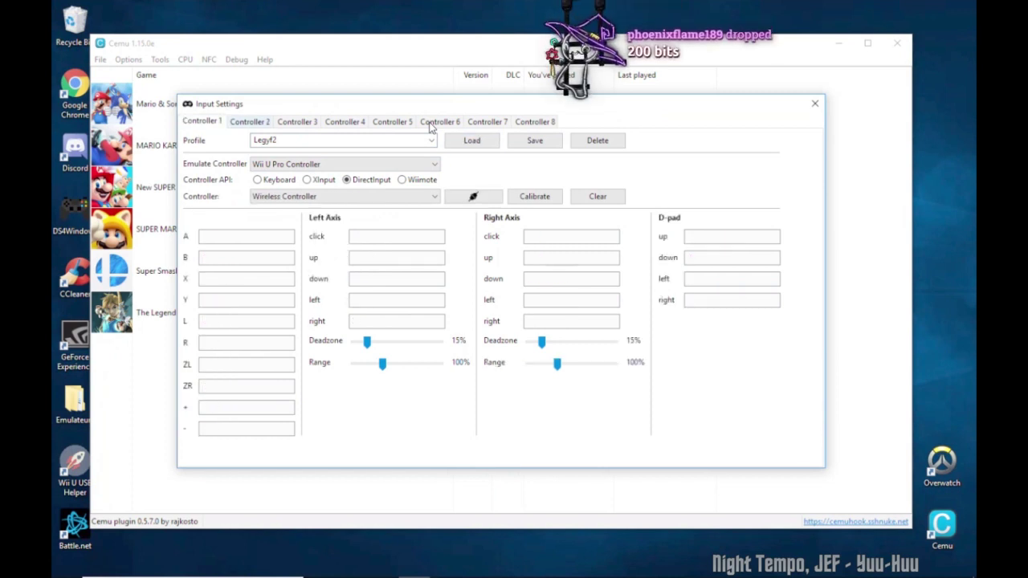
pyautogui.click(246, 237)
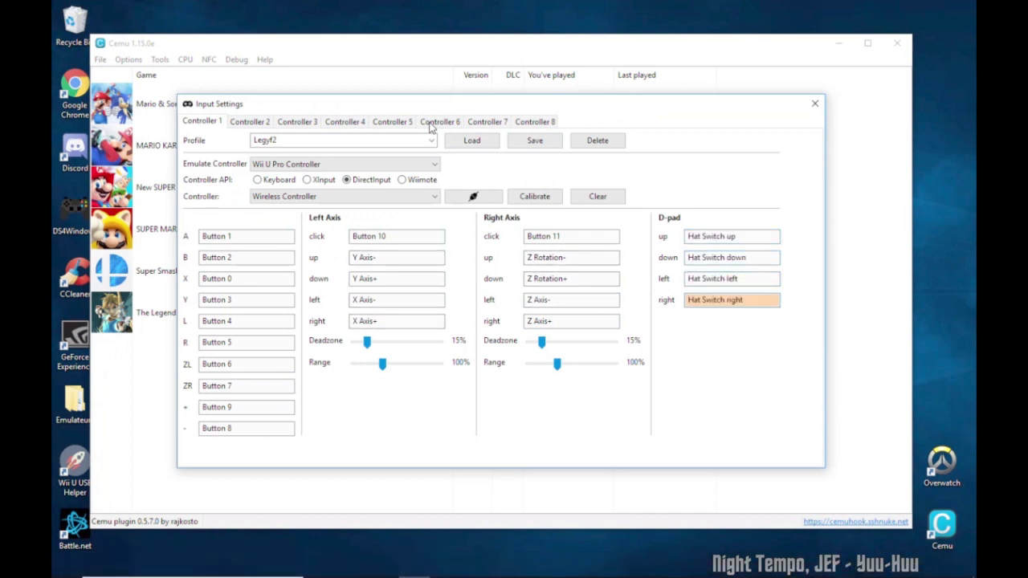
pyautogui.press('Tab')
pyautogui.press('Tab')
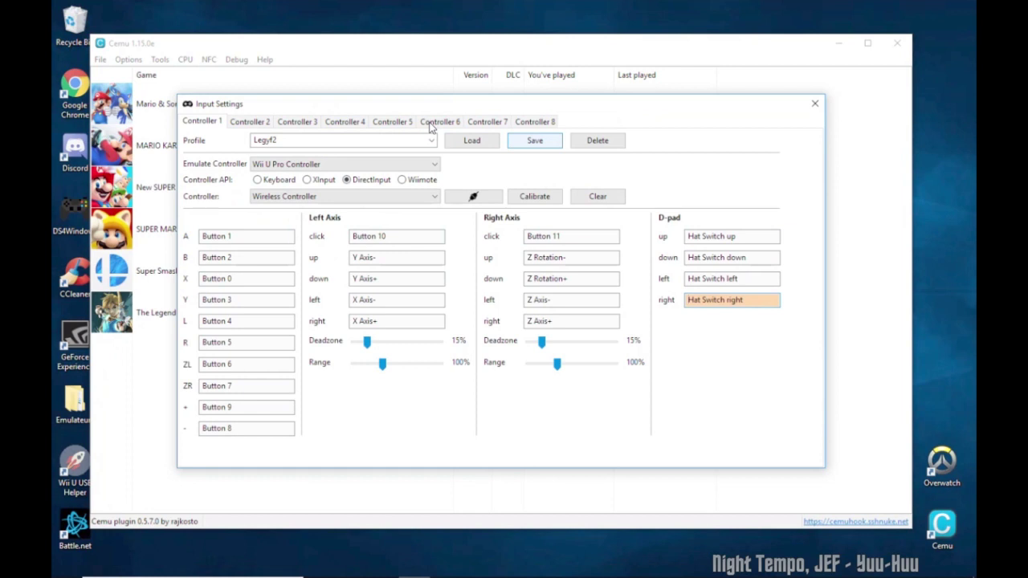
# Try to save the Controller 1 mapping under the profile name Legyf3.
pyautogui.hotkey('ctrl', 'shift', 'c')
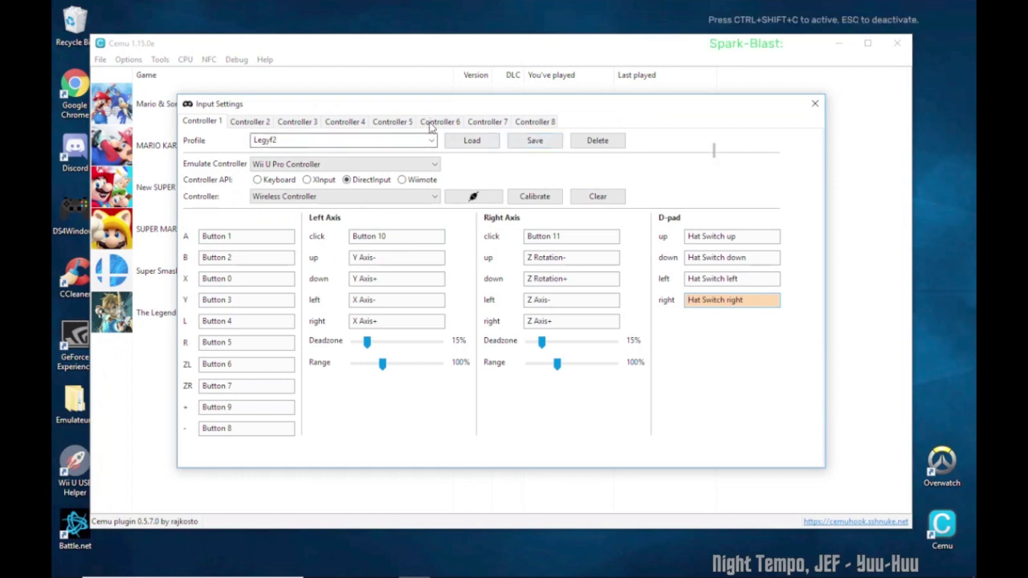
pyautogui.press('Escape')
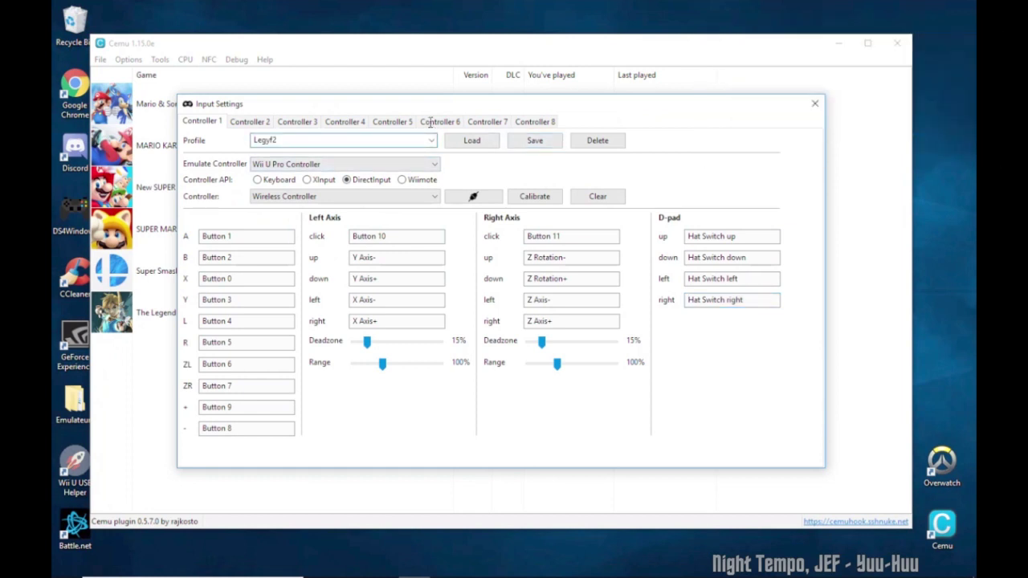
pyautogui.press('BackSpace')
pyautogui.write('3')
pyautogui.press('Return')
pyautogui.press('Return')
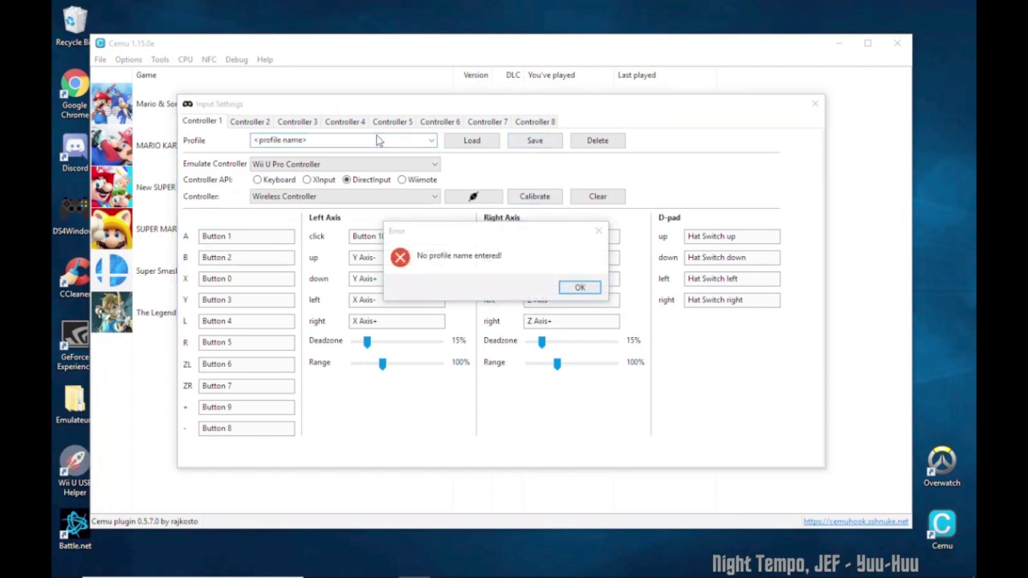
pyautogui.press('Return')
# Load the Legyf3 profile for Controller 1 and assign it the Wireless Controller device.
pyautogui.click(432, 141)
pyautogui.click(379, 174)
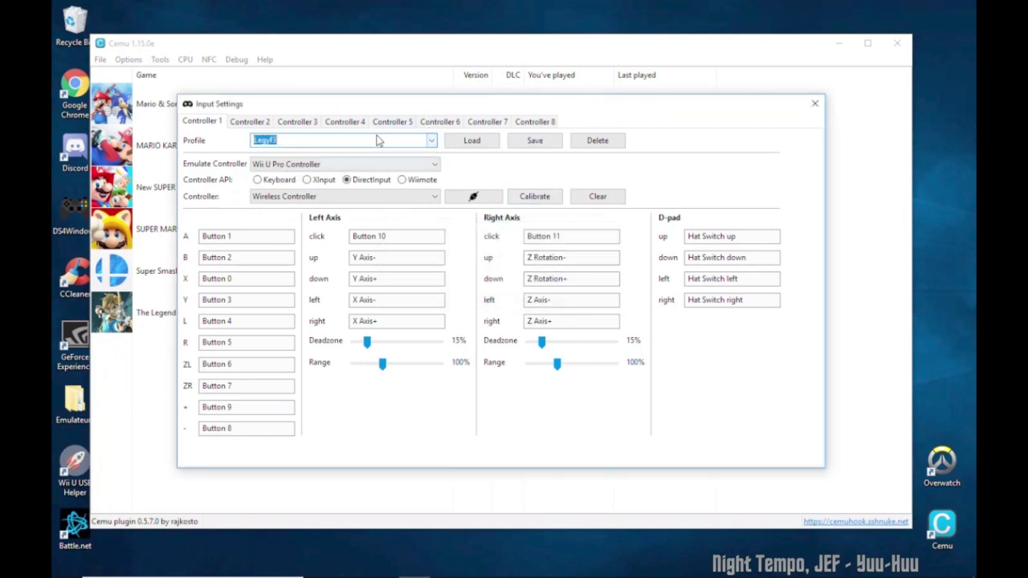
pyautogui.click(472, 140)
pyautogui.press('Return')
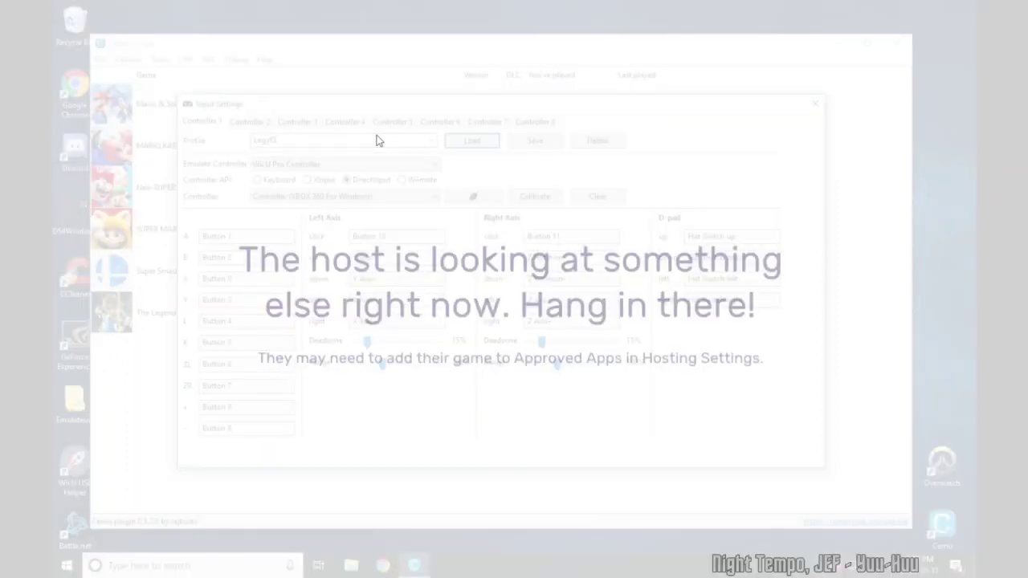
pyautogui.press('Return')
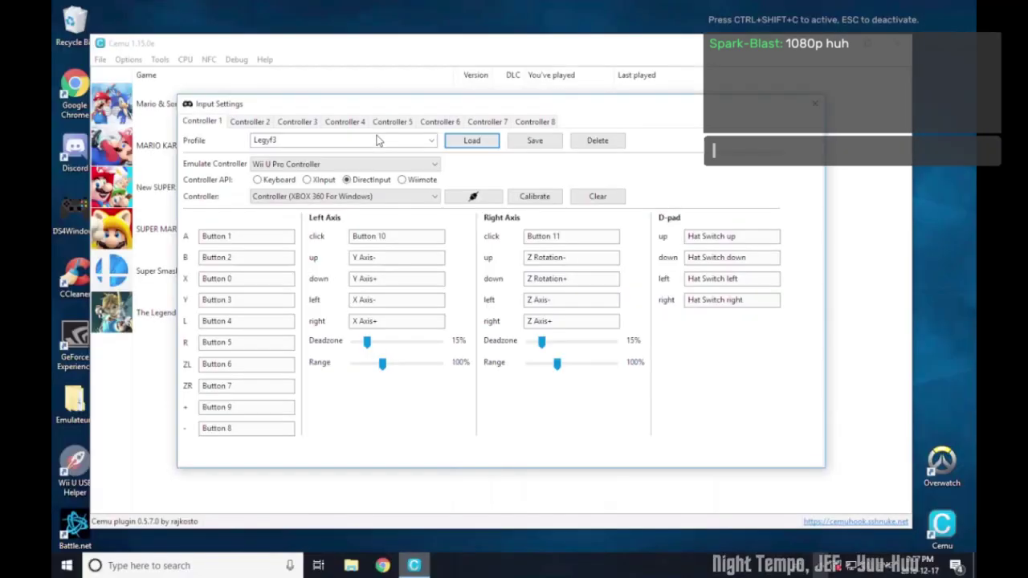
pyautogui.press('Down')
pyautogui.press('Return')
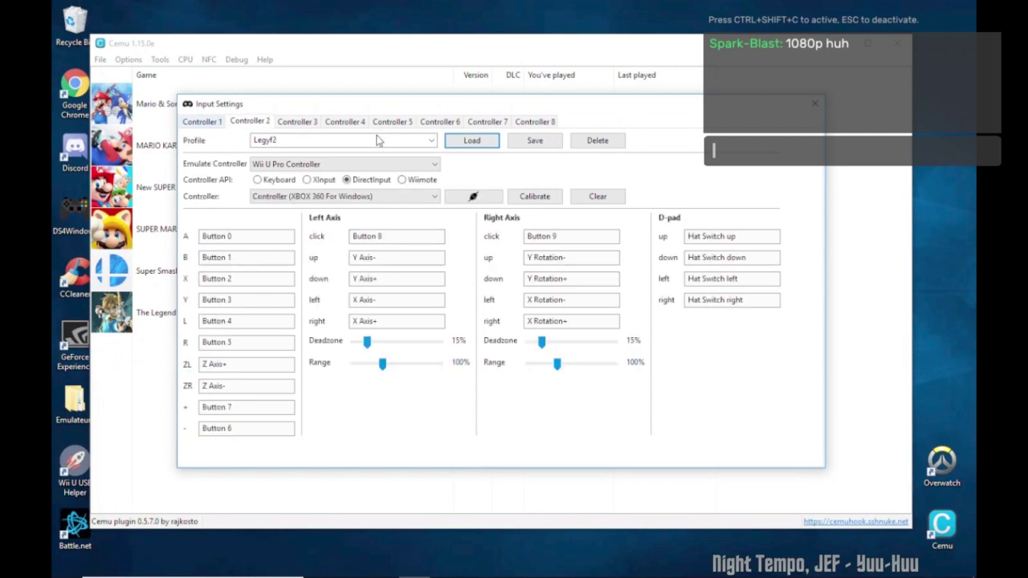
# Load the Legyf2 profile for Controller 3.
pyautogui.click(250, 121)
pyautogui.click(203, 121)
pyautogui.click(250, 121)
pyautogui.click(297, 122)
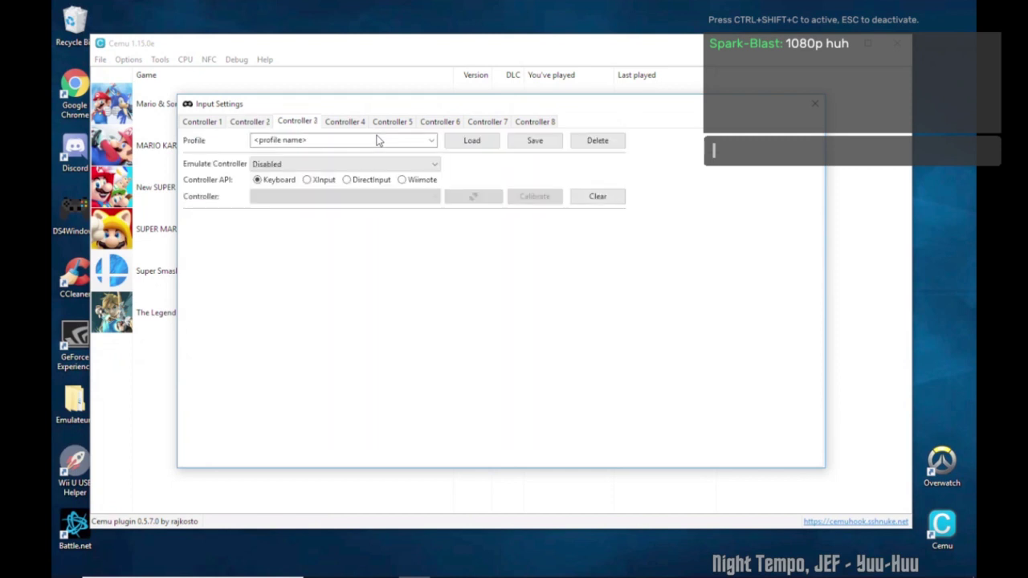
pyautogui.click(432, 140)
pyautogui.click(346, 164)
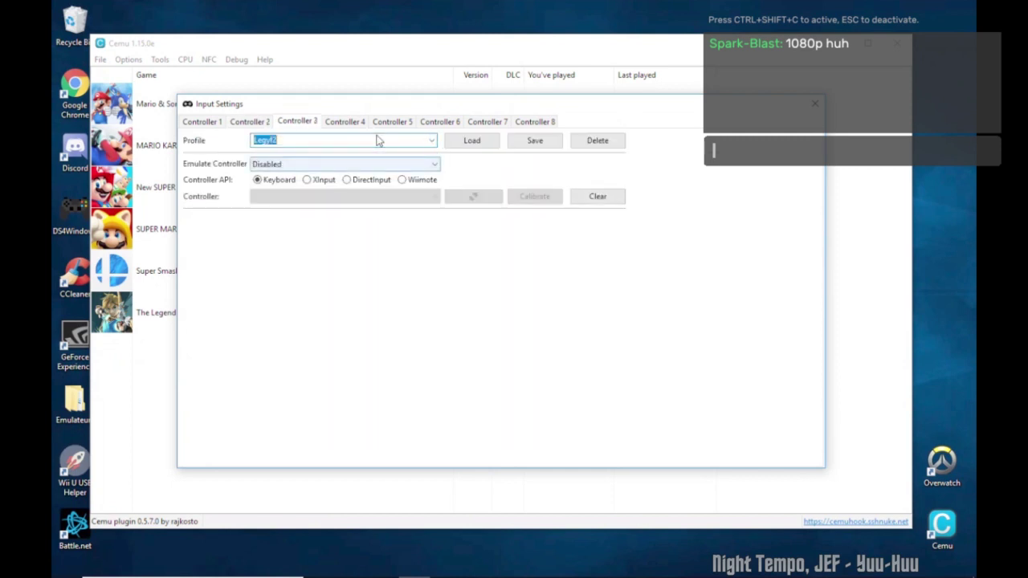
pyautogui.press('Tab')
pyautogui.press('Return')
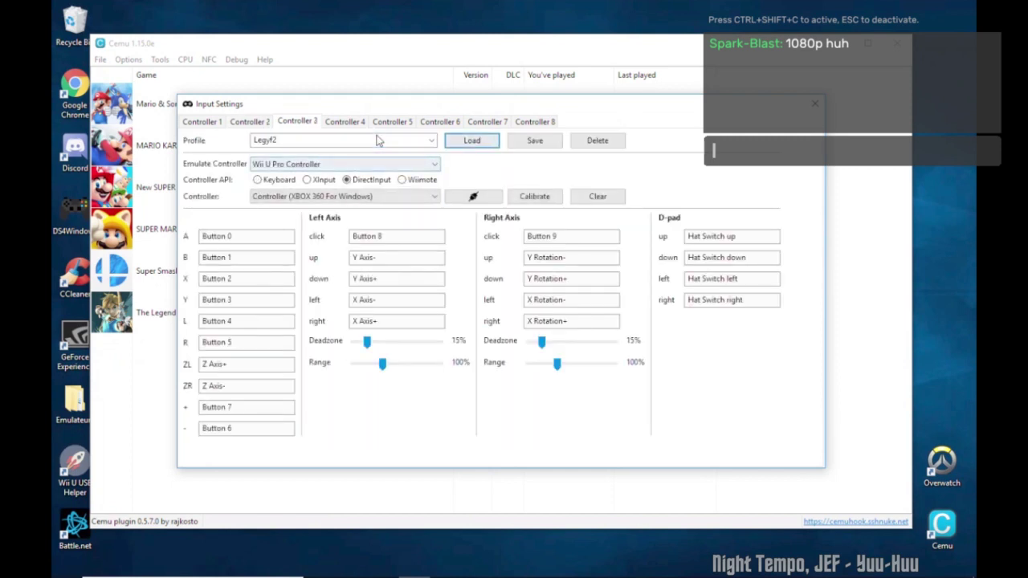
# Load a saved profile for Controller 4.
pyautogui.hotkey('ctrl', 'Tab')
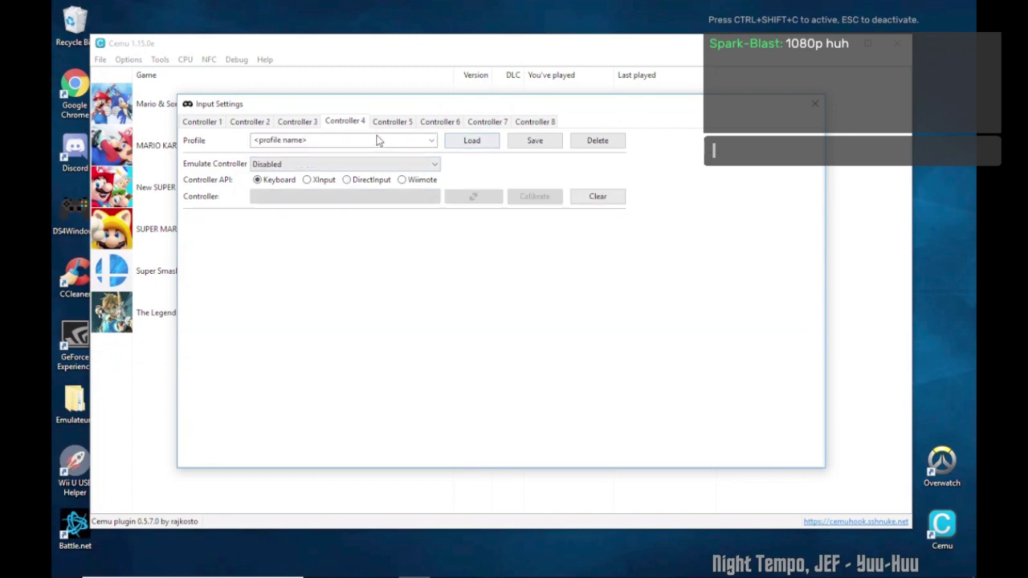
pyautogui.click(378, 141)
pyautogui.press('Down')
pyautogui.press('Return')
pyautogui.press('Tab')
pyautogui.press('Return')
# Return to the Controller 1 settings and close the input settings.
pyautogui.hotkey('ctrl', 'shift', 'Tab')
pyautogui.hotkey('ctrl', 'shift', 'Tab')
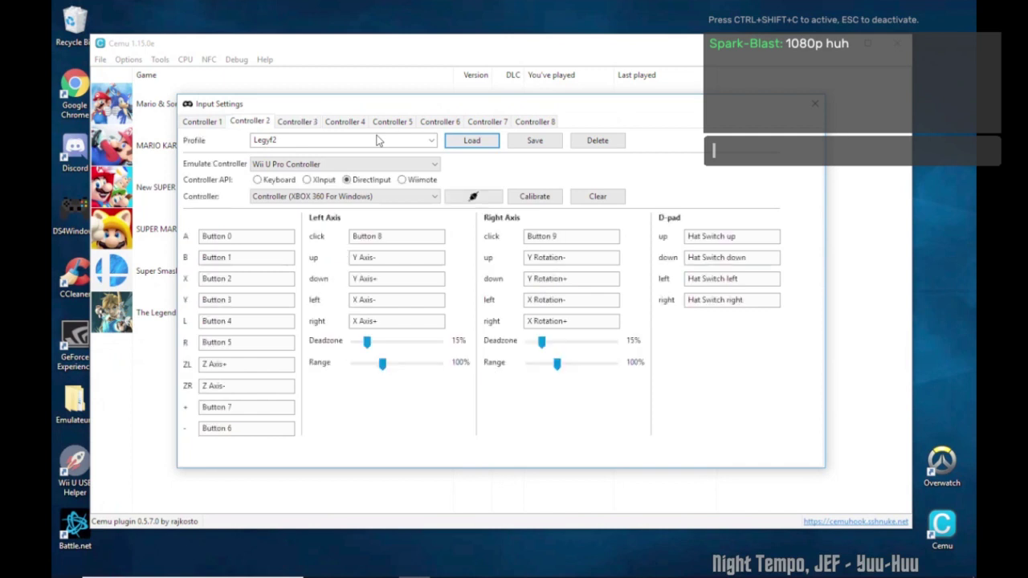
pyautogui.hotkey('ctrl', 'shift', 'Tab')
pyautogui.press('Escape')
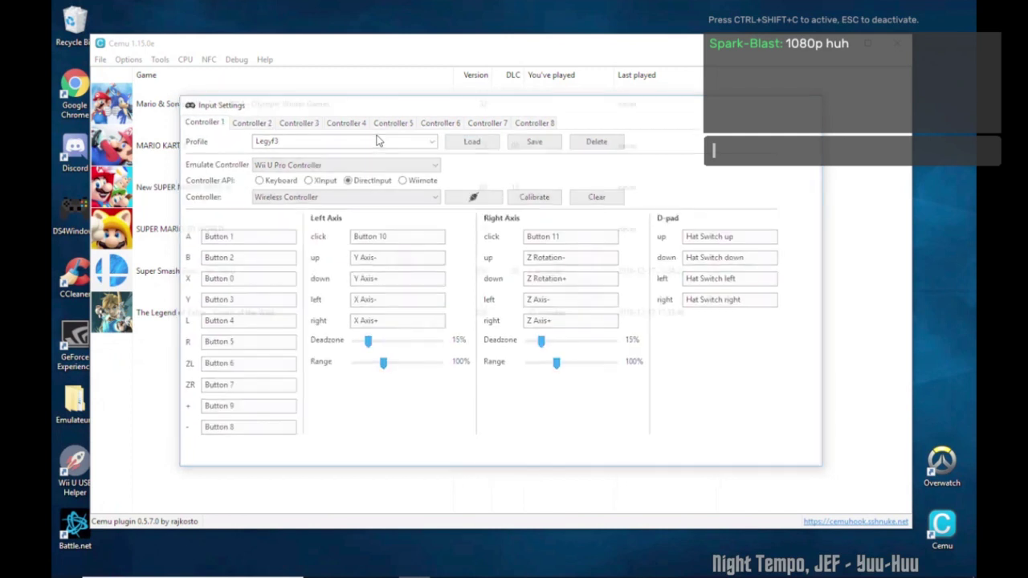
pyautogui.press('Return')
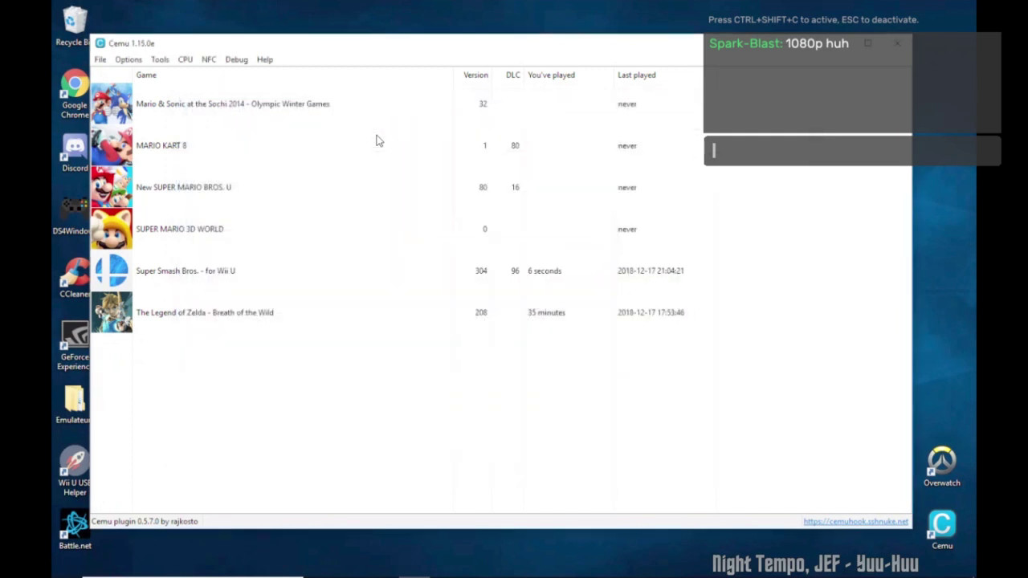
# Reopen the input settings and check the mappings of Controller 1 and Controller 2.
pyautogui.hotkey('alt', 'o')
pyautogui.press('Down')
pyautogui.press('Down')
pyautogui.press('Down')
pyautogui.press('Down')
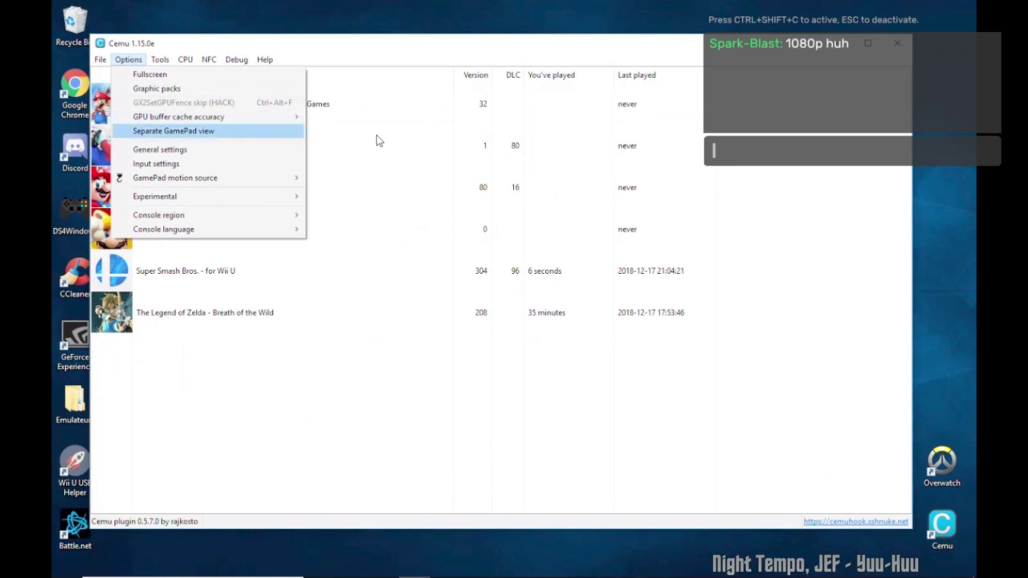
pyautogui.press('Down')
pyautogui.press('Down')
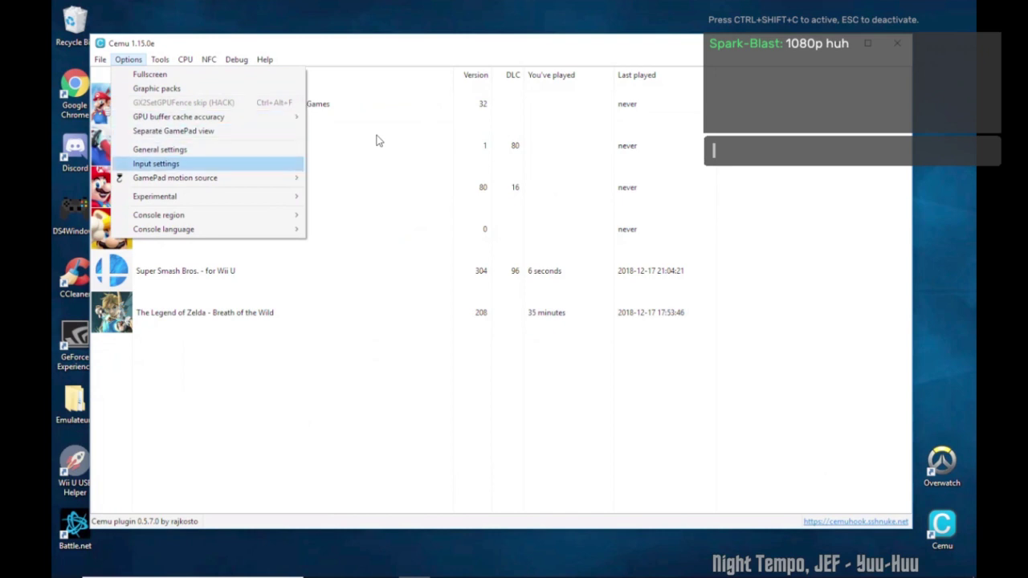
pyautogui.press('Return')
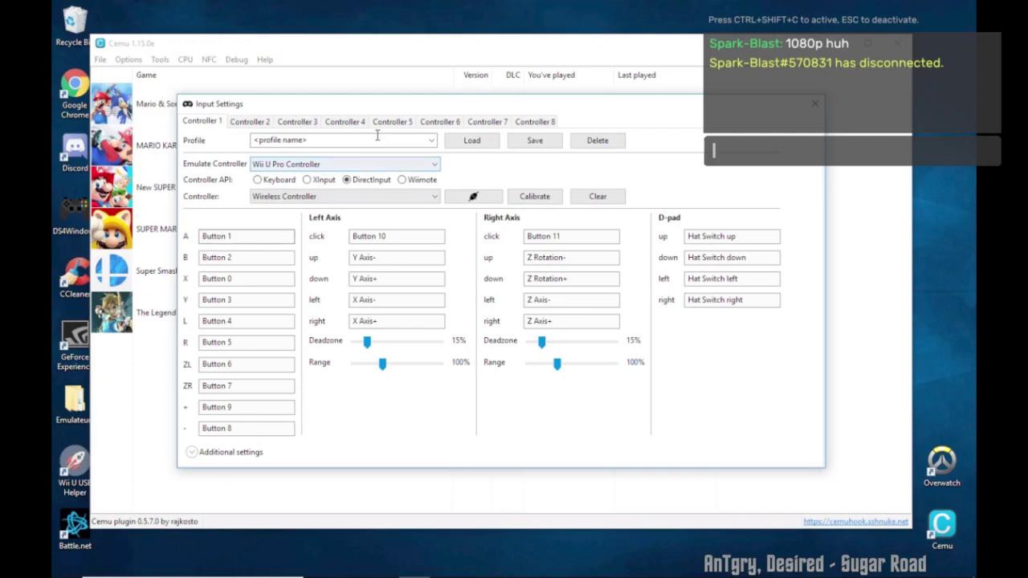
pyautogui.click(250, 121)
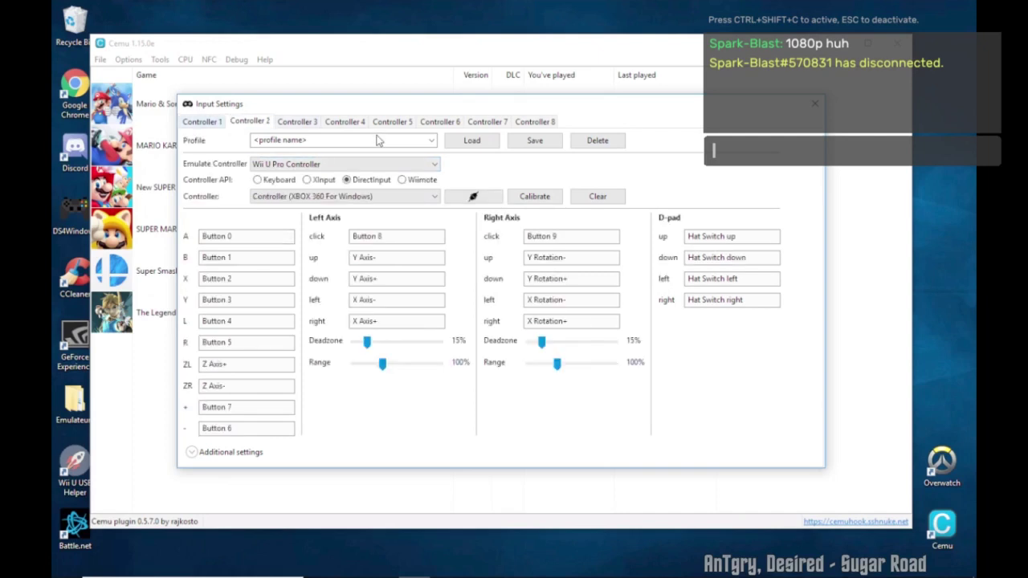
pyautogui.hotkey('ctrl', 'shift', 'Tab')
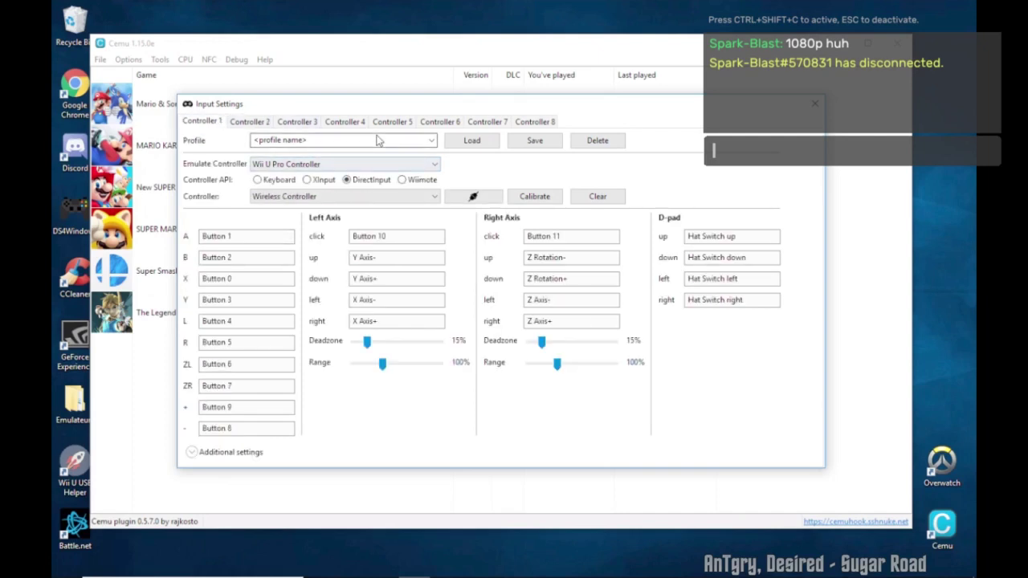
# Close the input settings and open them again.
pyautogui.click(815, 104)
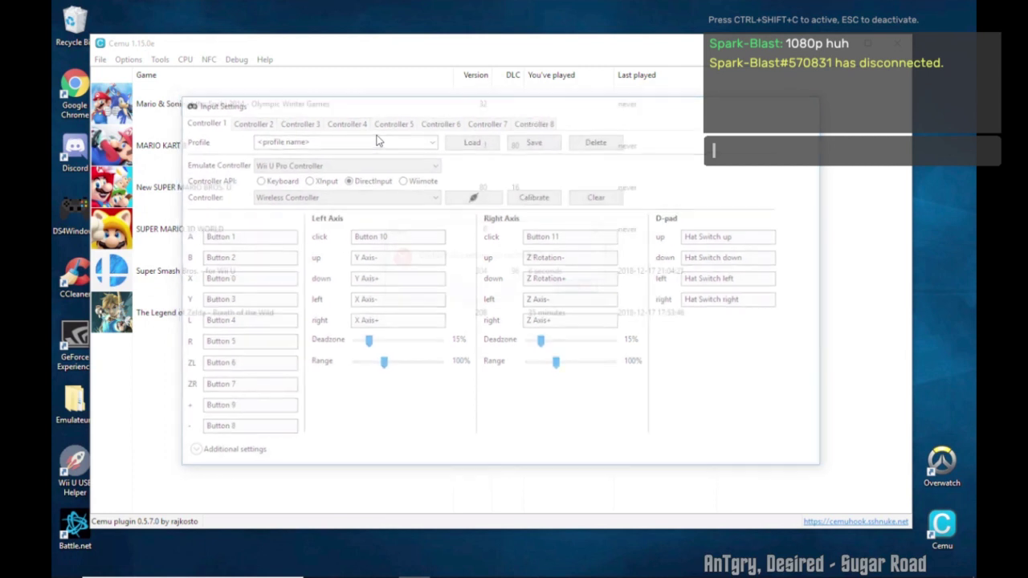
pyautogui.click(577, 286)
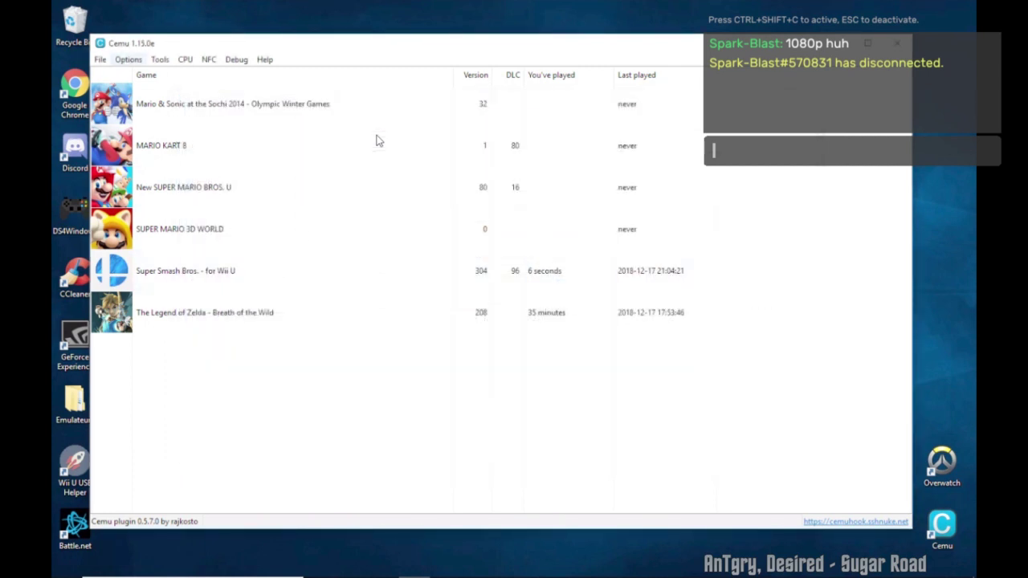
pyautogui.hotkey('alt', 'o')
pyautogui.press('Down')
pyautogui.press('Down')
pyautogui.press('Down')
pyautogui.press('Down')
pyautogui.press('Down')
pyautogui.press('Down')
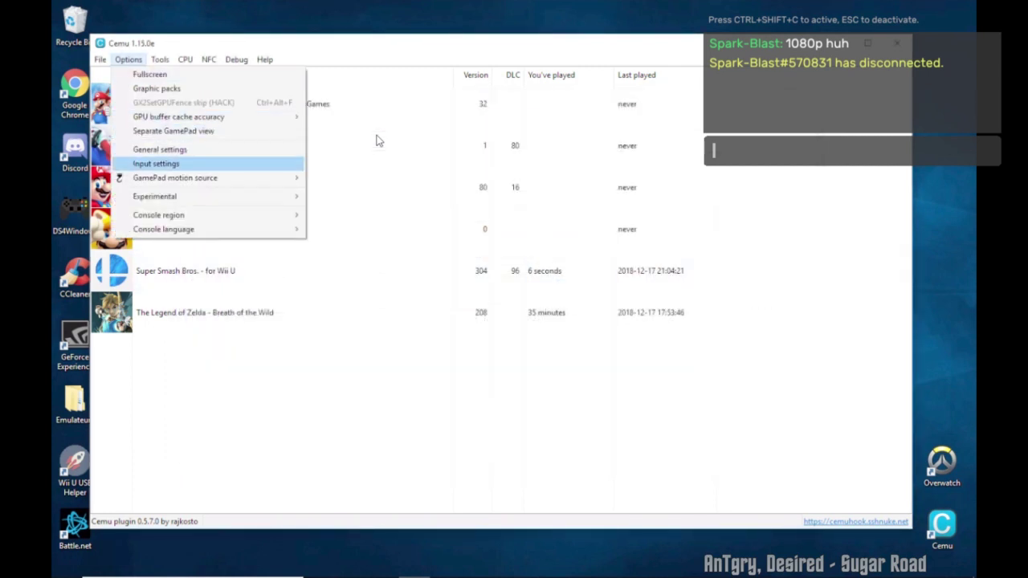
pyautogui.press('Return')
# Review the device and button mappings of Controllers 1, 2 and 3.
pyautogui.hotkey('ctrl', 'Tab')
pyautogui.hotkey('ctrl', 'Tab')
pyautogui.hotkey('ctrl', 'Tab')
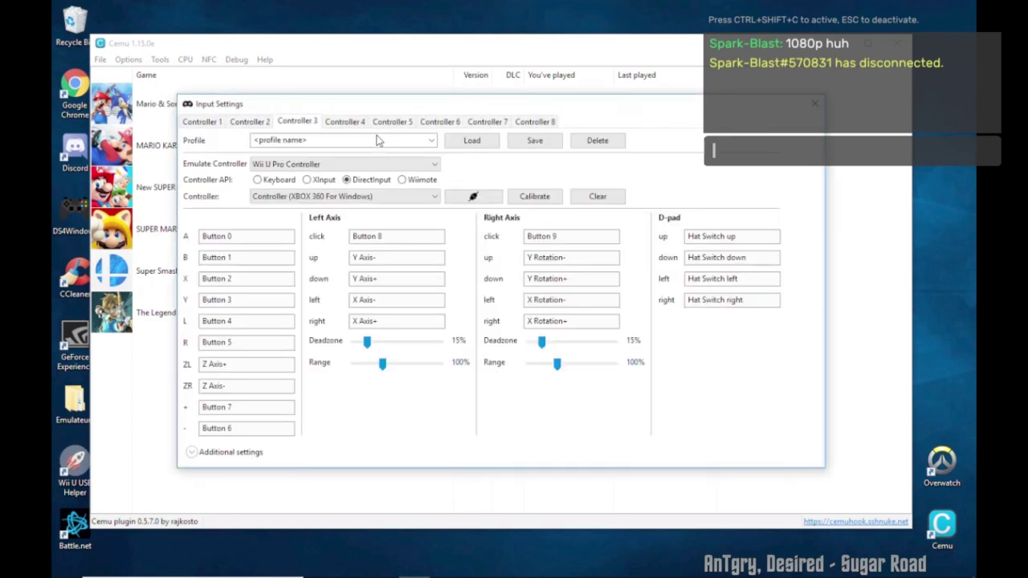
pyautogui.hotkey('ctrl', 'shift', 'Tab')
pyautogui.hotkey('ctrl', 'shift', 'Tab')
pyautogui.press('Tab')
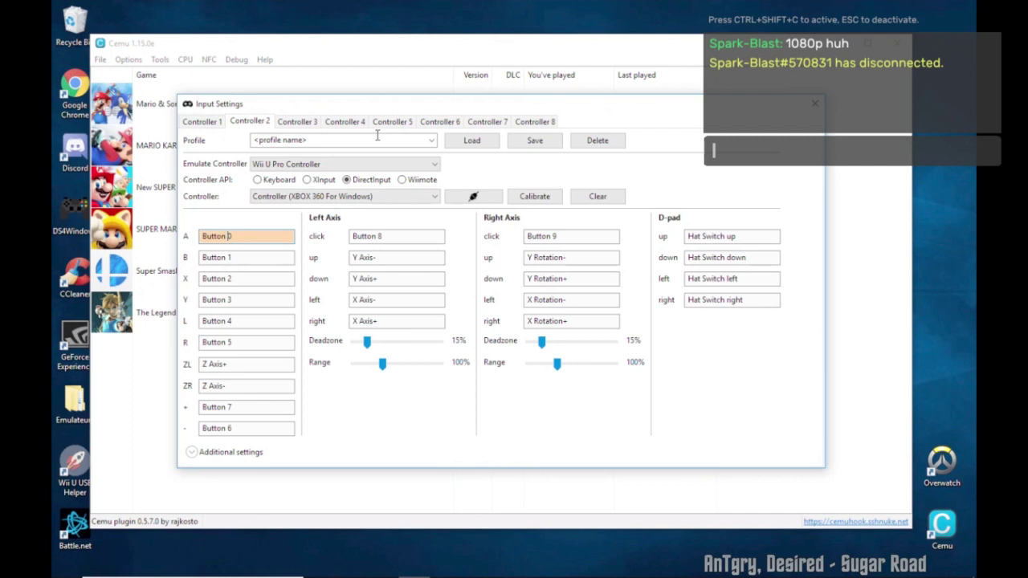
pyautogui.press('Tab')
pyautogui.hotkey('ctrl', 'shift', 'Tab')
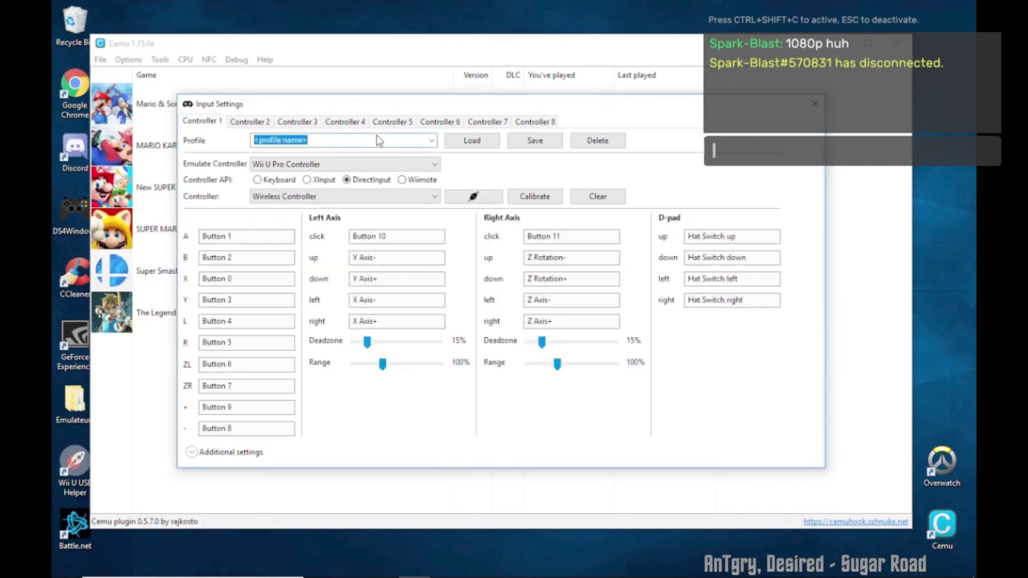
# Close the input settings and dismiss the error dialog about saving Controller 1.
pyautogui.press('Tab')
pyautogui.press('Tab')
pyautogui.press('Tab')
pyautogui.press('Tab')
pyautogui.press('Tab')
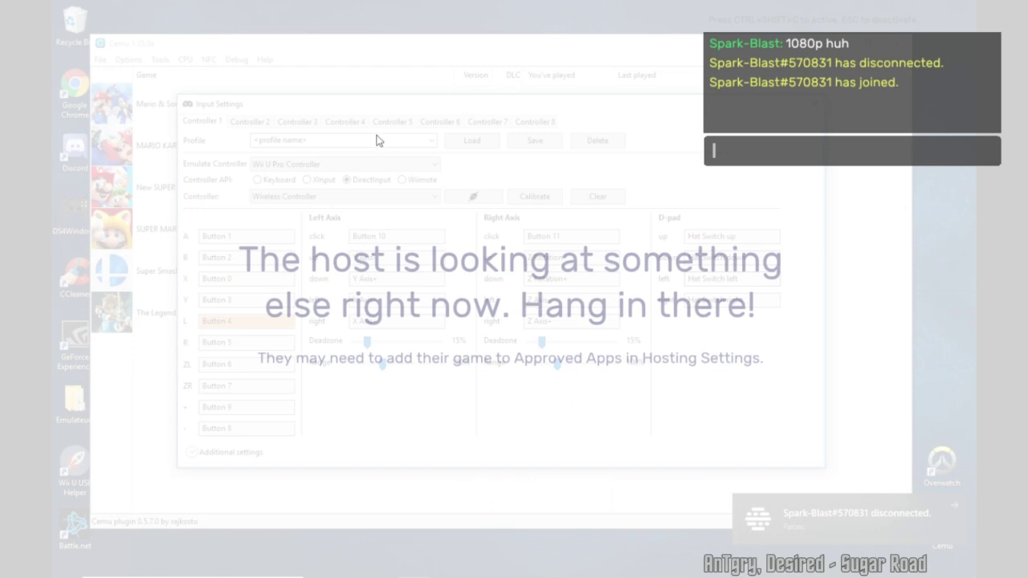
pyautogui.press('Escape')
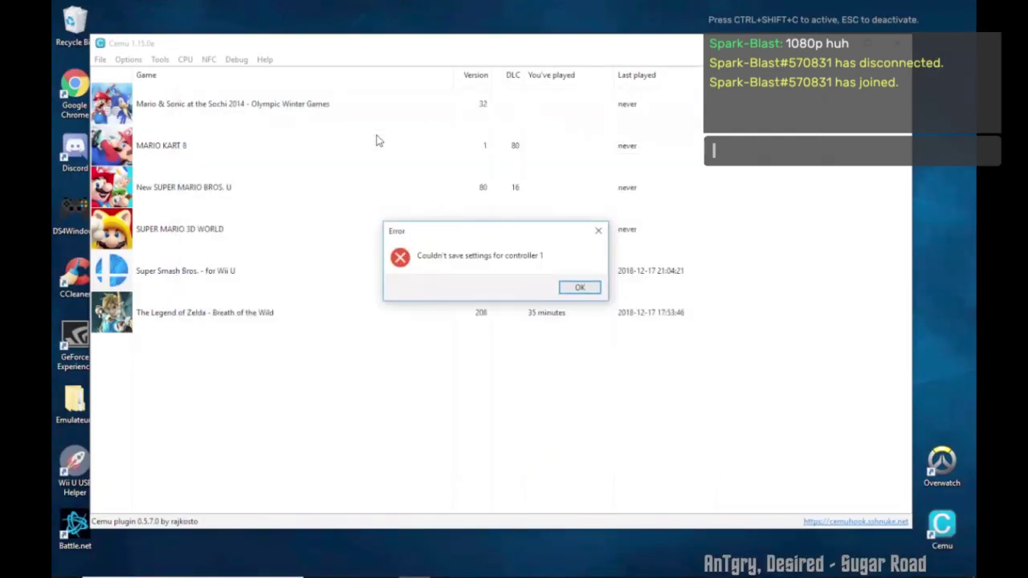
pyautogui.press('Return')
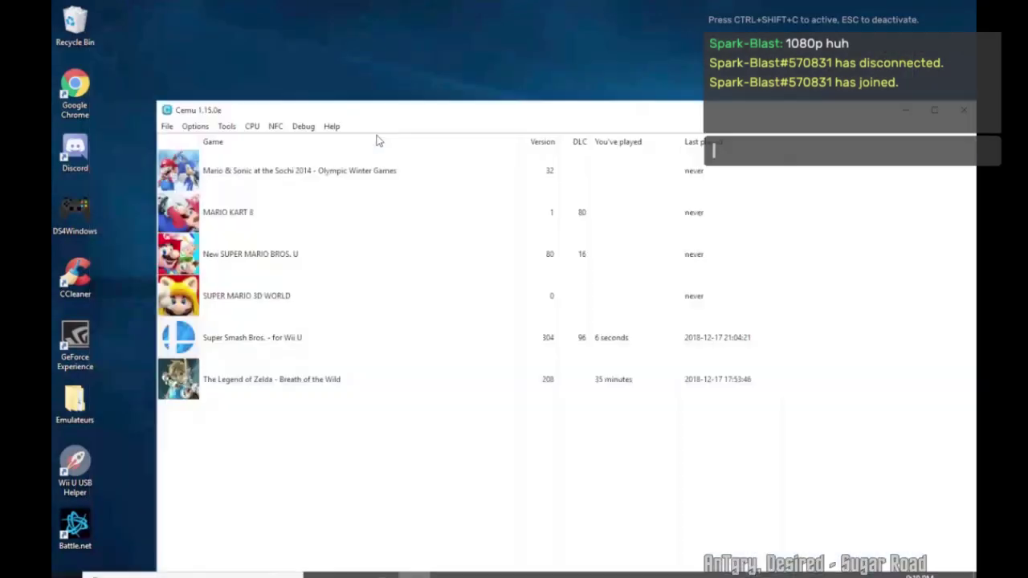
# Open the input settings in the restarted emulator.
pyautogui.hotkey('alt', 'f')
pyautogui.press('Right')
pyautogui.press('Down')
pyautogui.press('Down')
pyautogui.press('Down')
pyautogui.press('Down')
pyautogui.press('Down')
pyautogui.press('Down')
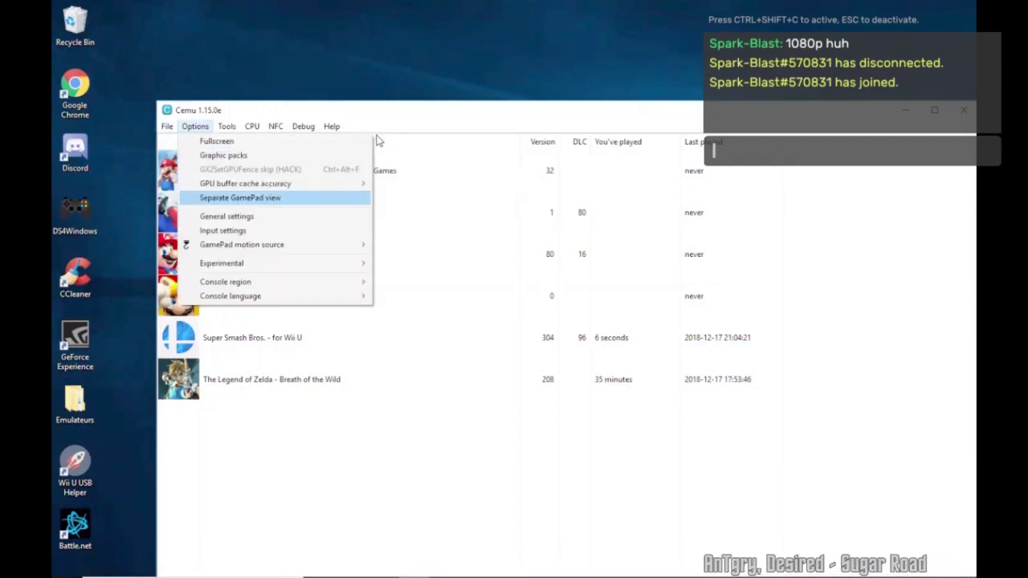
pyautogui.press('Return')
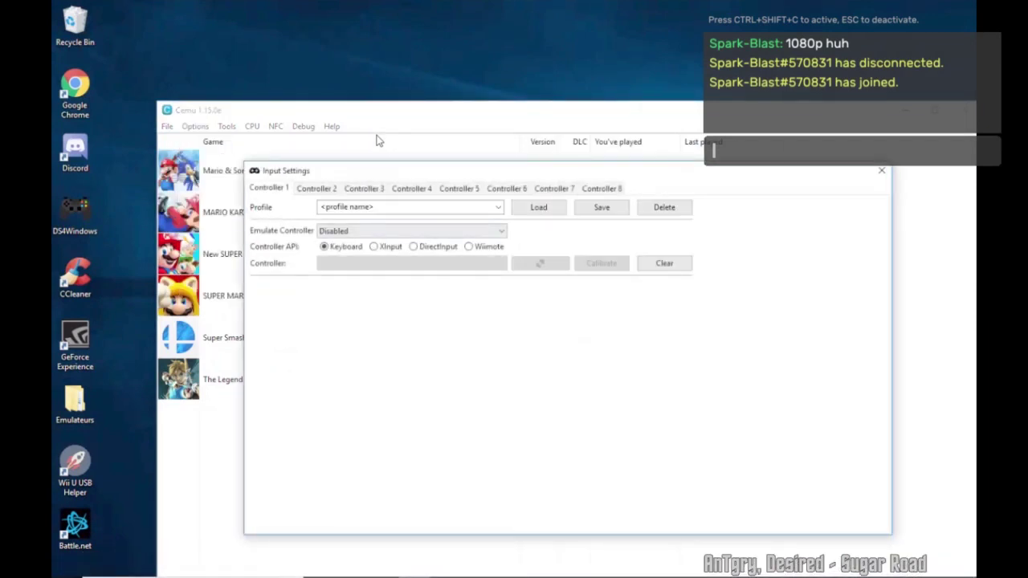
# Load the Legyf2 profile for Controller 1.
pyautogui.press('Right')
pyautogui.press('Right')
pyautogui.press('Left')
pyautogui.press('Left')
pyautogui.press('Tab')
pyautogui.hotkey('alt', 'Down')
pyautogui.press('Down')
pyautogui.press('Up')
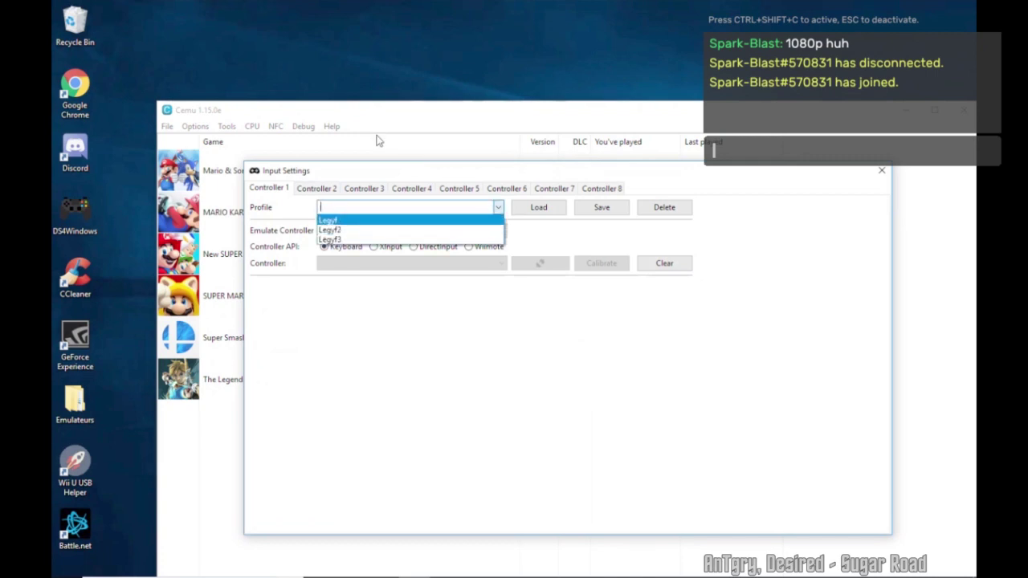
pyautogui.press('Down')
pyautogui.press('Return')
pyautogui.press('Tab')
pyautogui.press('Return')
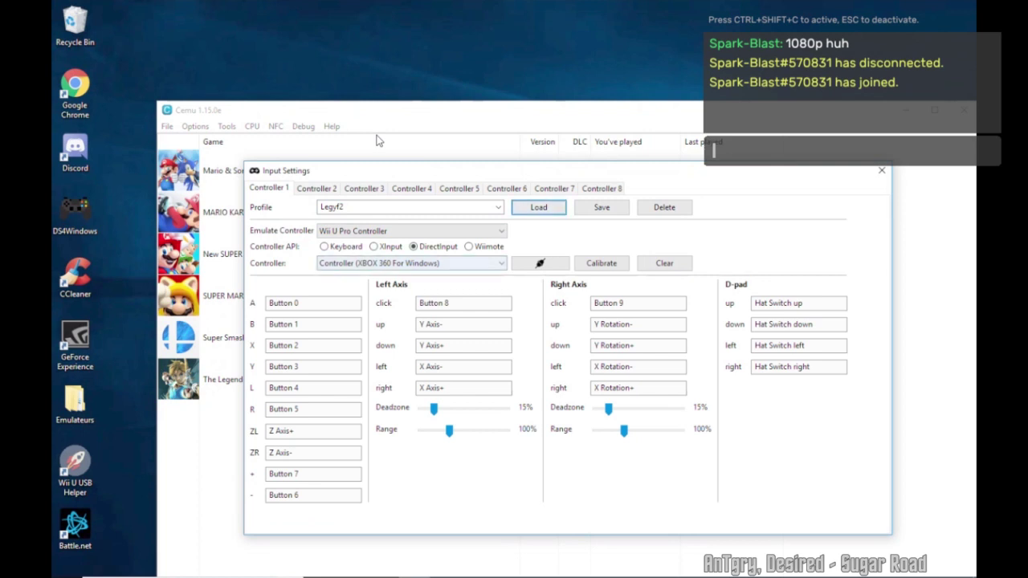
# Load the Legyf3 profile for Controller 1.
pyautogui.hotkey('shift', 'Tab')
pyautogui.hotkey('alt', 'Down')
pyautogui.press('Down')
pyautogui.press('Return')
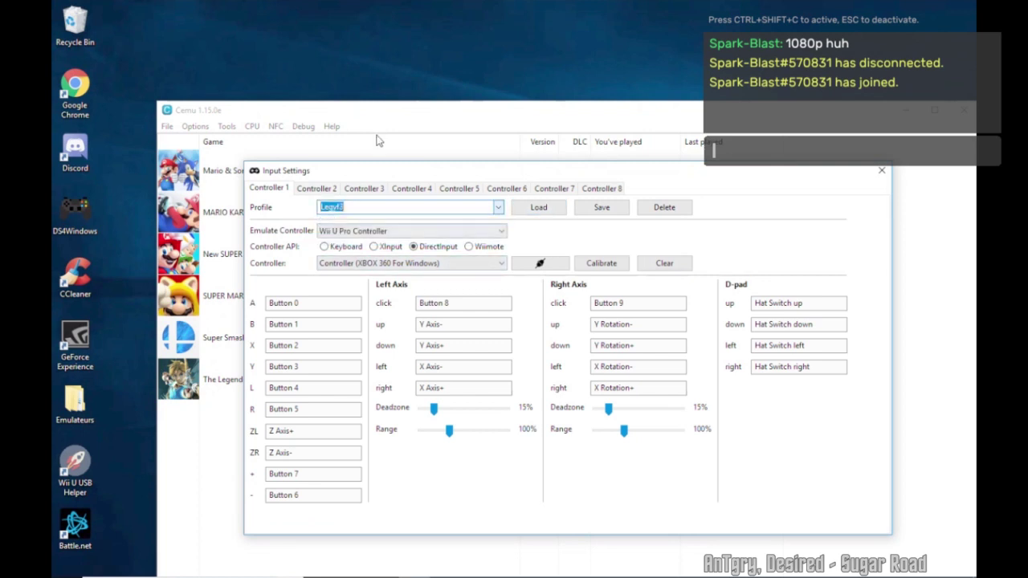
pyautogui.press('Tab')
pyautogui.press('Return')
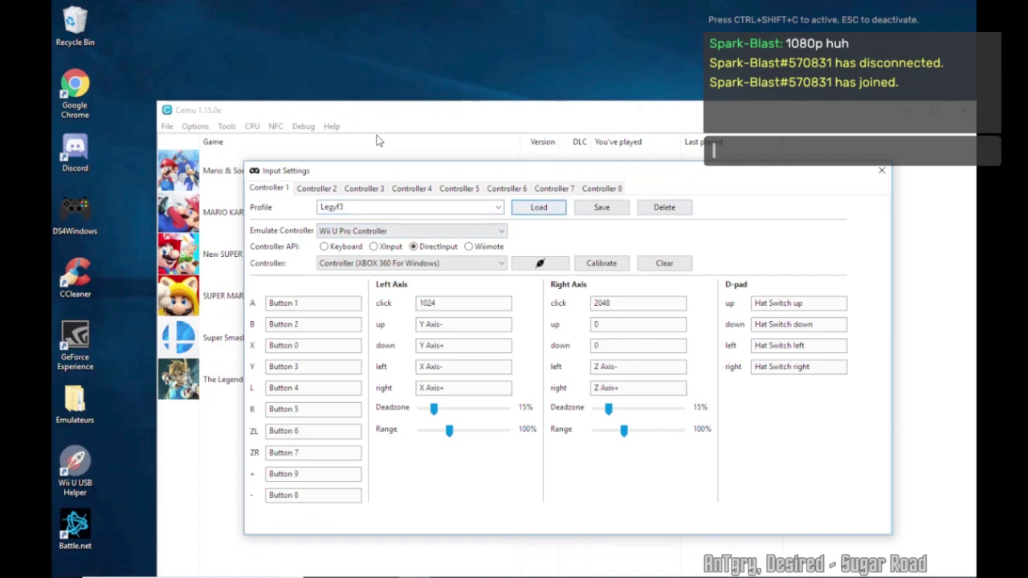
# Set the device of Controller 1 to Wireless Controller.
pyautogui.press('Tab')
pyautogui.press('Tab')
pyautogui.press('Tab')
pyautogui.press('Tab')
pyautogui.press('Tab')
pyautogui.hotkey('alt', 'Down')
pyautogui.press('Down')
pyautogui.press('Down')
pyautogui.press('Down')
pyautogui.press('Down')
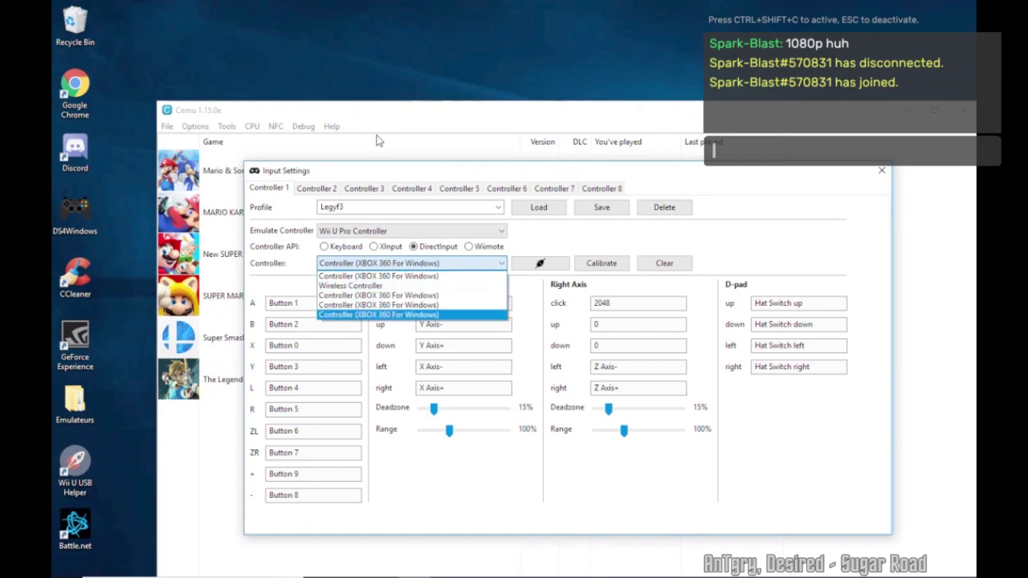
pyautogui.press('Up')
pyautogui.press('Up')
pyautogui.press('Up')
pyautogui.press('Return')
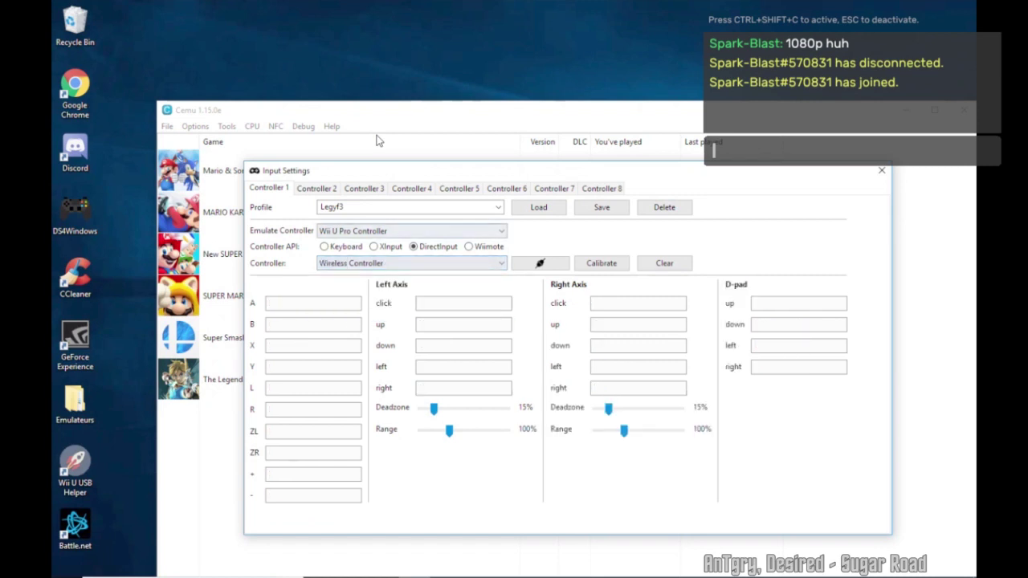
# Map all buttons, both sticks and the D-pad of Controller 1 on the gamepad, and save the mapping to the Legyf3 profile.
pyautogui.click(313, 303)
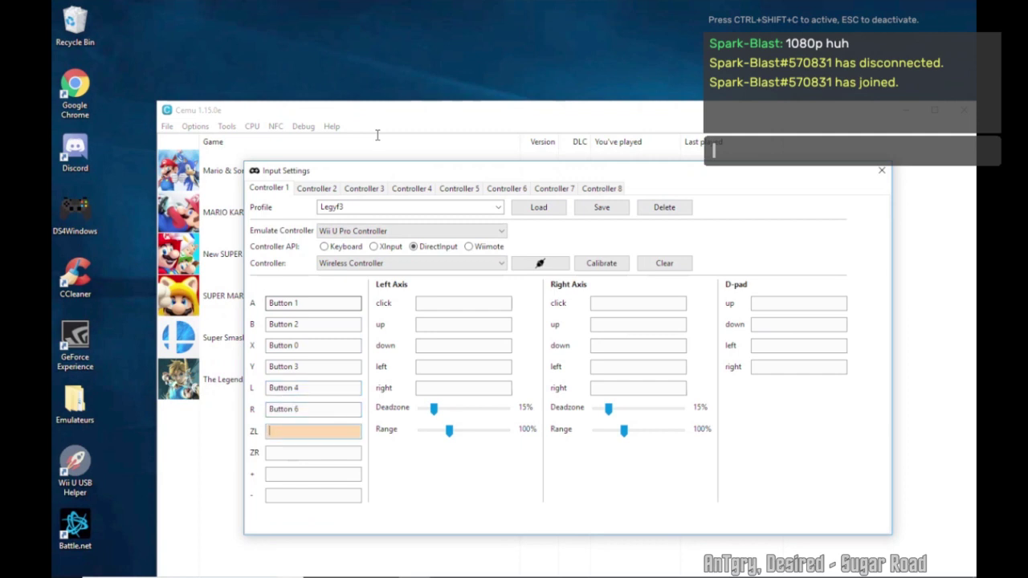
pyautogui.click(314, 410)
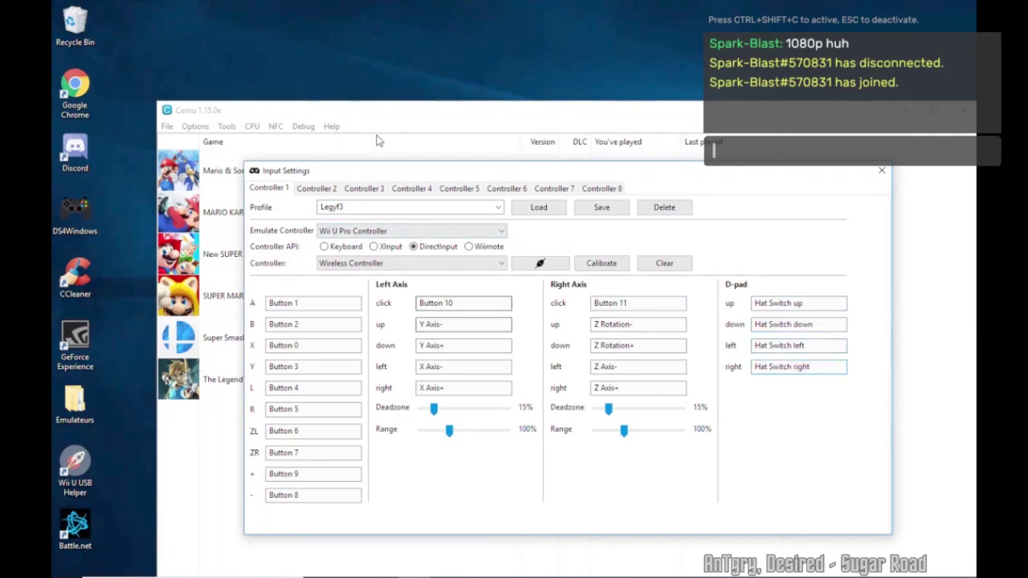
pyautogui.click(316, 188)
pyautogui.click(269, 188)
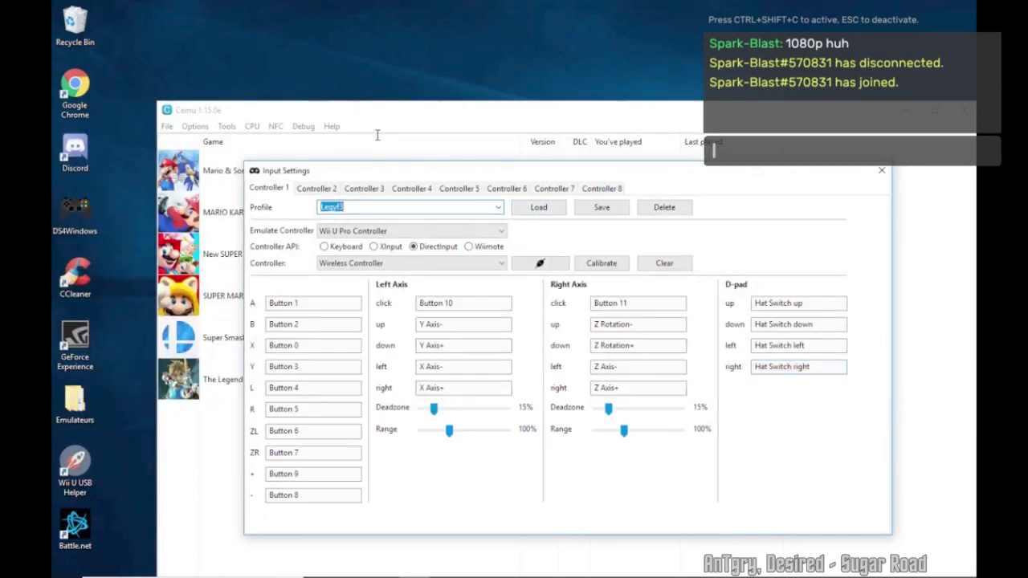
pyautogui.click(602, 207)
# Load the Legyf2 profile for Controller 2 and pick the first Controller (XBOX 360 For Windows) as its device.
pyautogui.click(317, 189)
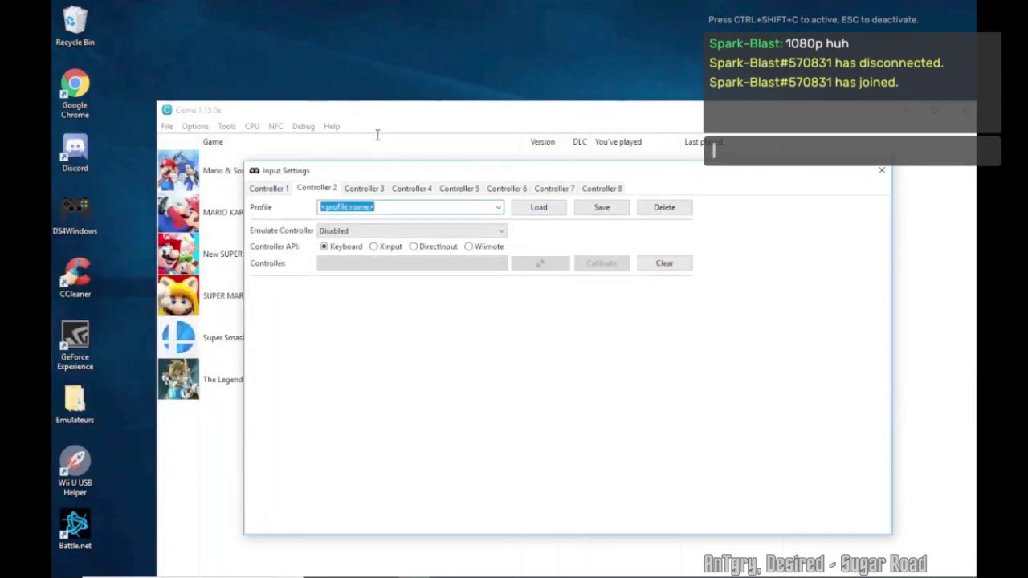
pyautogui.click(498, 207)
pyautogui.click(402, 230)
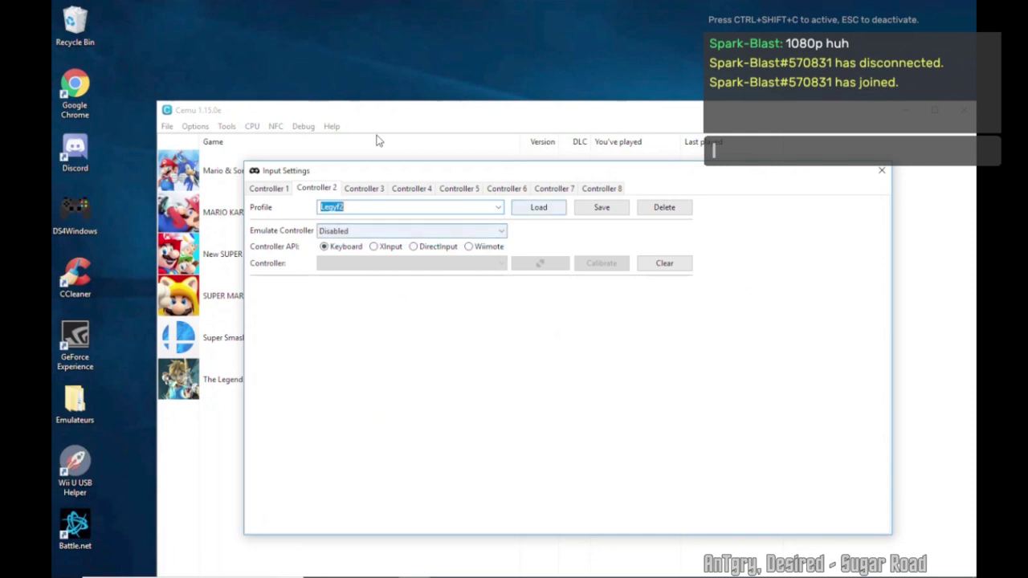
pyautogui.click(539, 208)
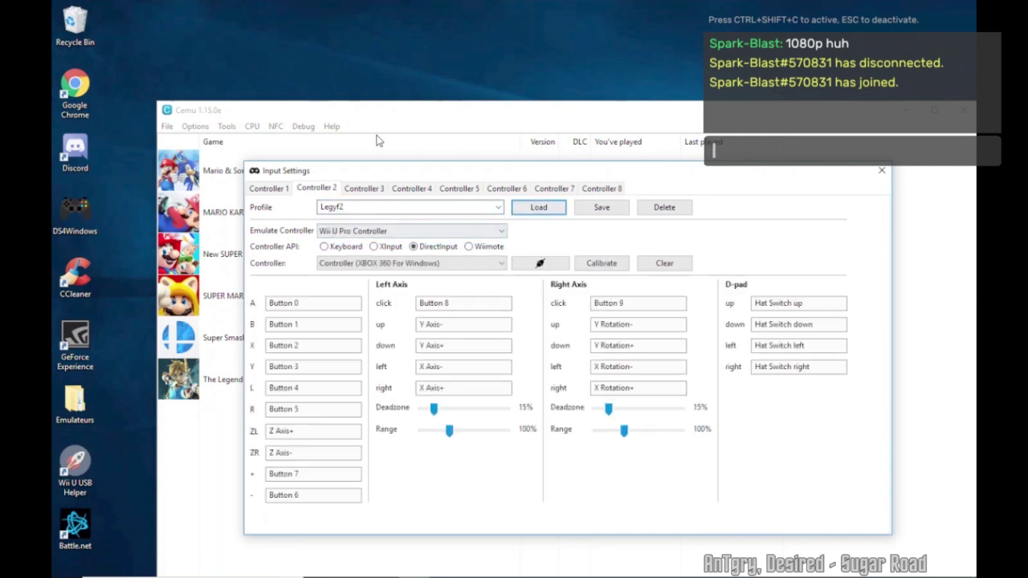
pyautogui.click(411, 263)
pyautogui.press('Down')
pyautogui.press('Down')
pyautogui.press('Down')
pyautogui.press('Down')
pyautogui.press('Down')
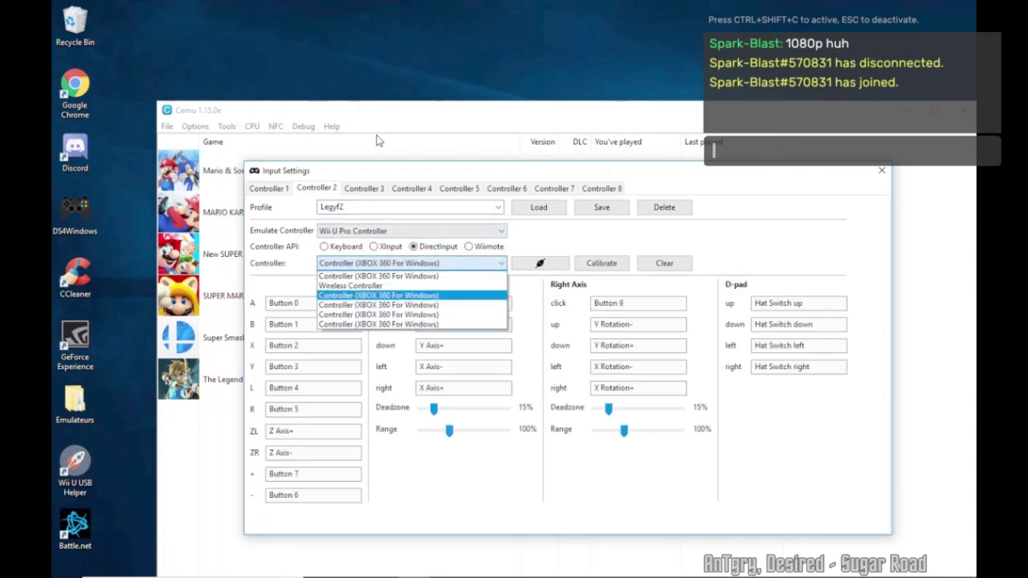
pyautogui.press('Home')
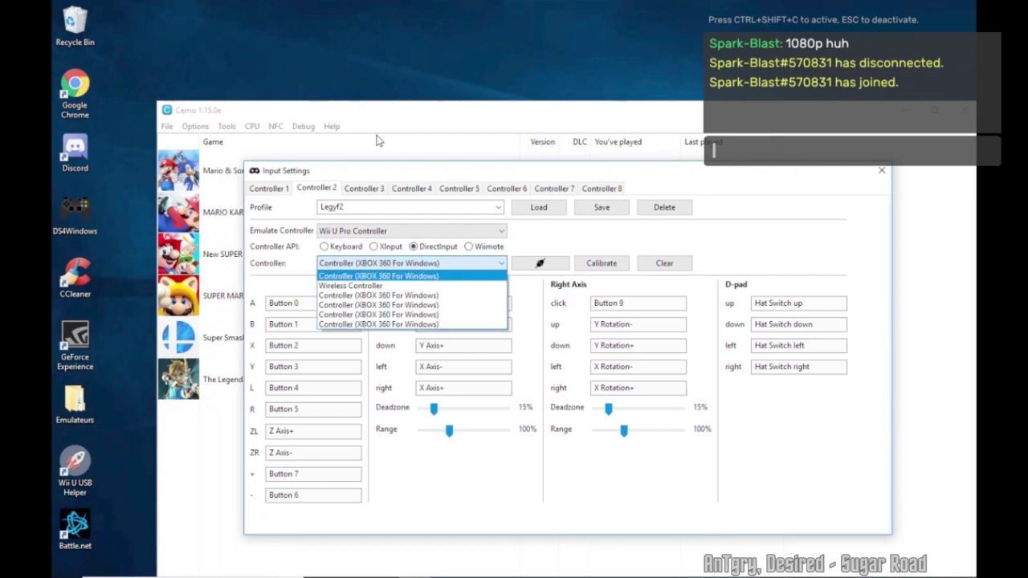
pyautogui.click(378, 275)
# Load the Legyf2 profile for Controller 3.
pyautogui.click(363, 188)
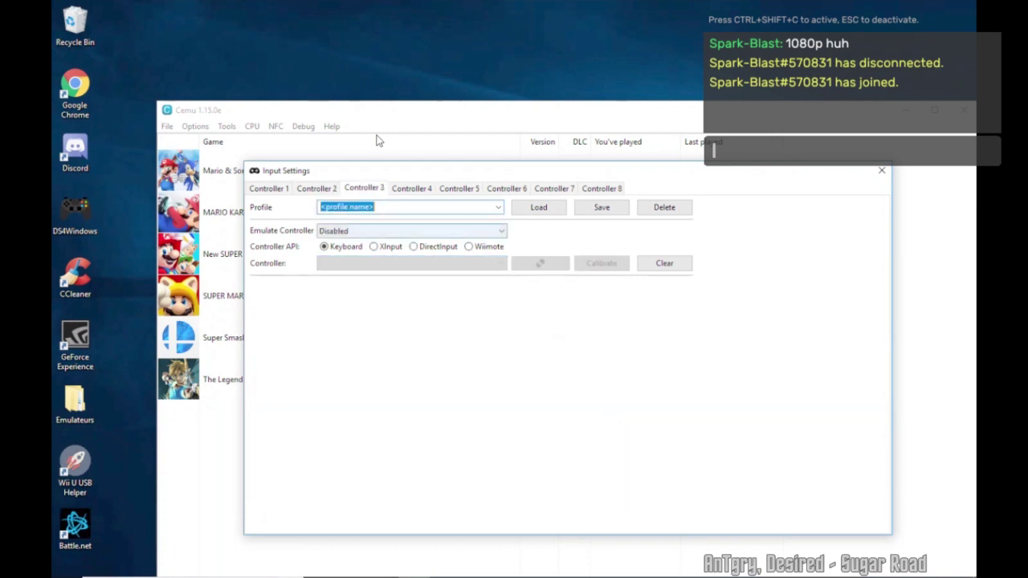
pyautogui.click(498, 207)
pyautogui.press('Down')
pyautogui.press('Return')
pyautogui.press('Tab')
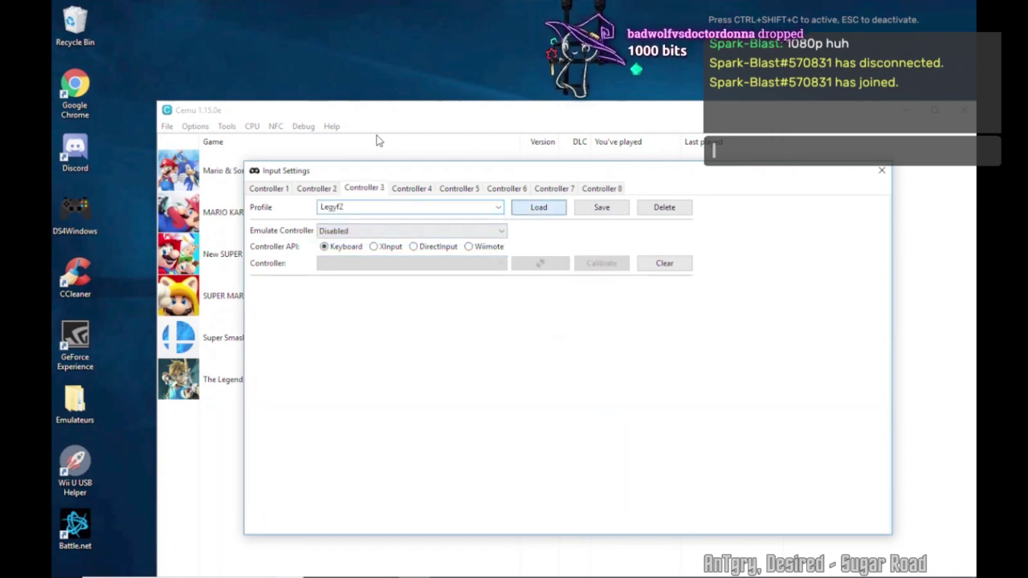
pyautogui.press('Return')
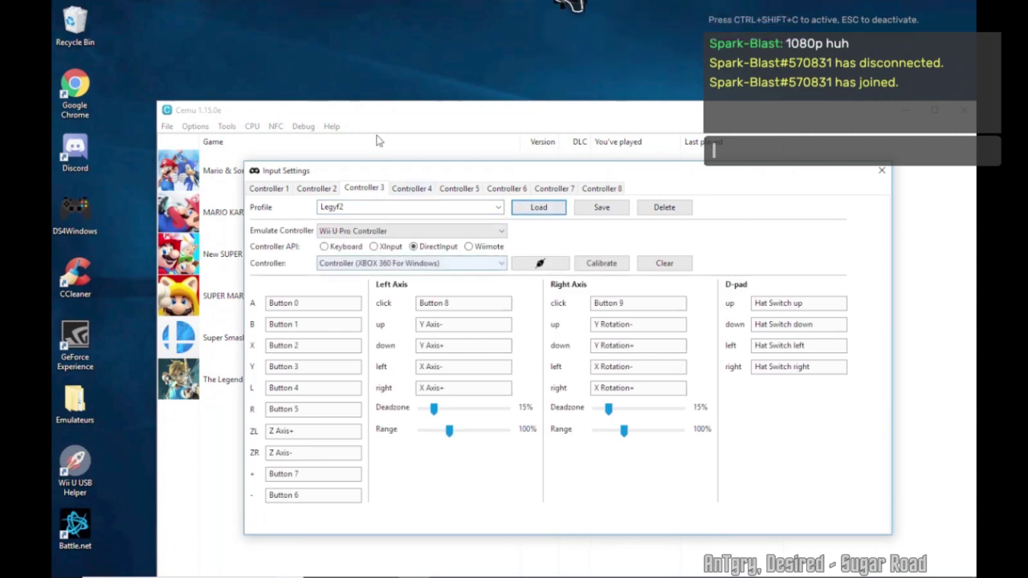
# Pick another Controller (XBOX 360 For Windows) device for Controller 3 and try to map its A button.
pyautogui.click(411, 263)
pyautogui.press('Up')
pyautogui.press('Return')
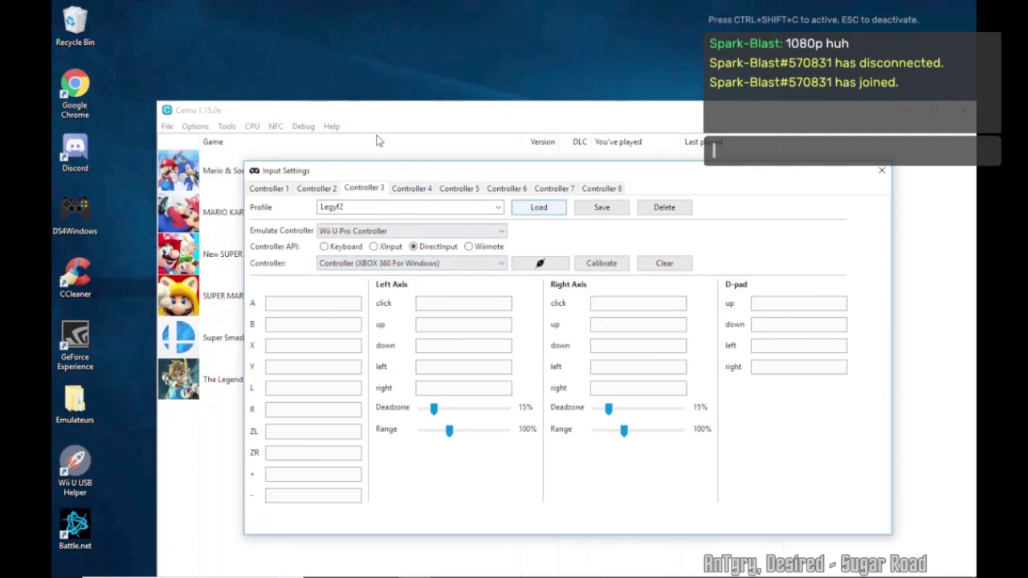
pyautogui.click(313, 303)
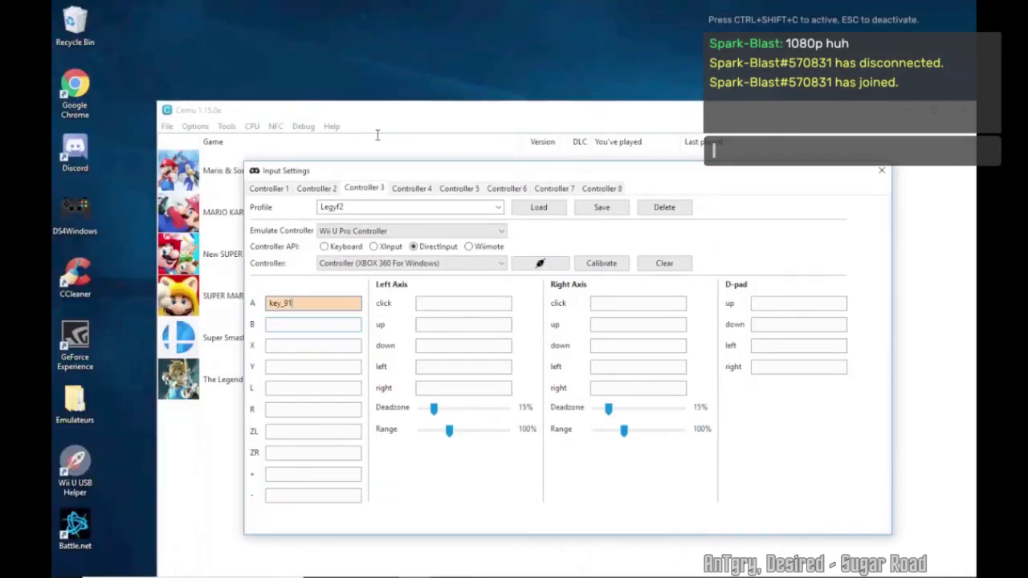
pyautogui.press('BackSpace')
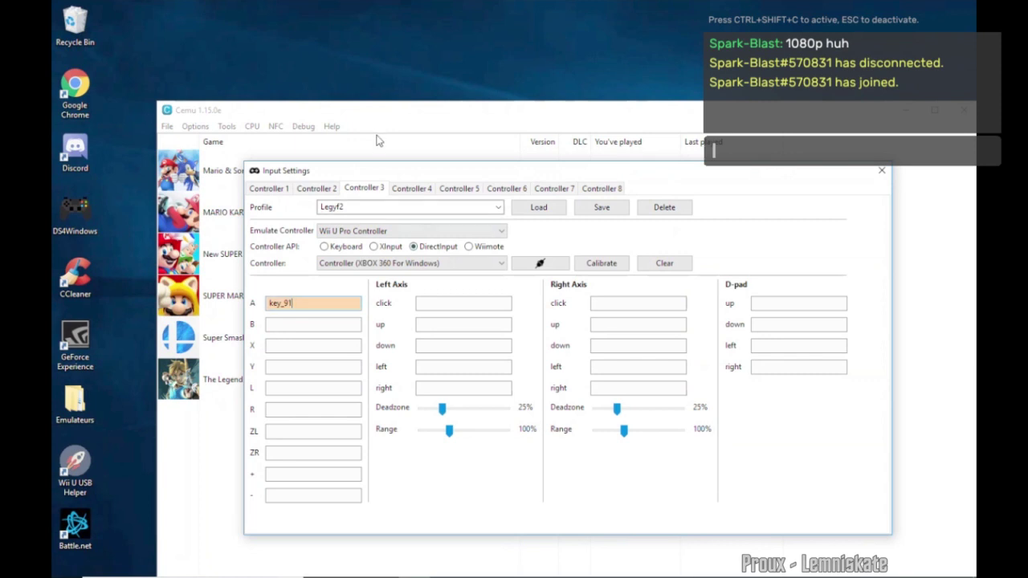
# Switch the controller API of Controller 3 to XInput and show the available devices.
pyautogui.click(375, 247)
pyautogui.click(411, 263)
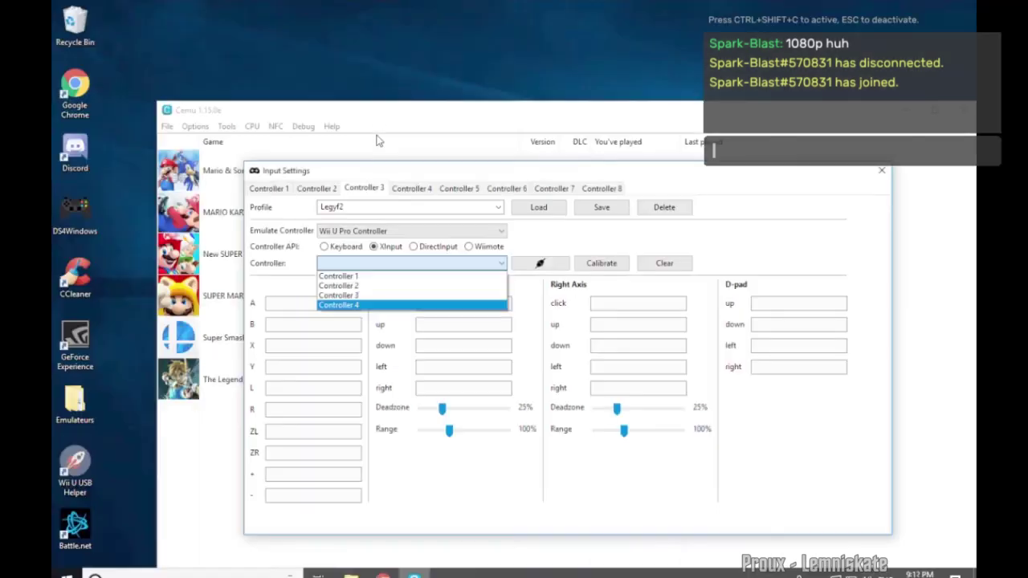
# Select the Legyf profile name for Controller 2 and choose the first Controller (XBOX 360 For Windows) device again.
pyautogui.click(269, 189)
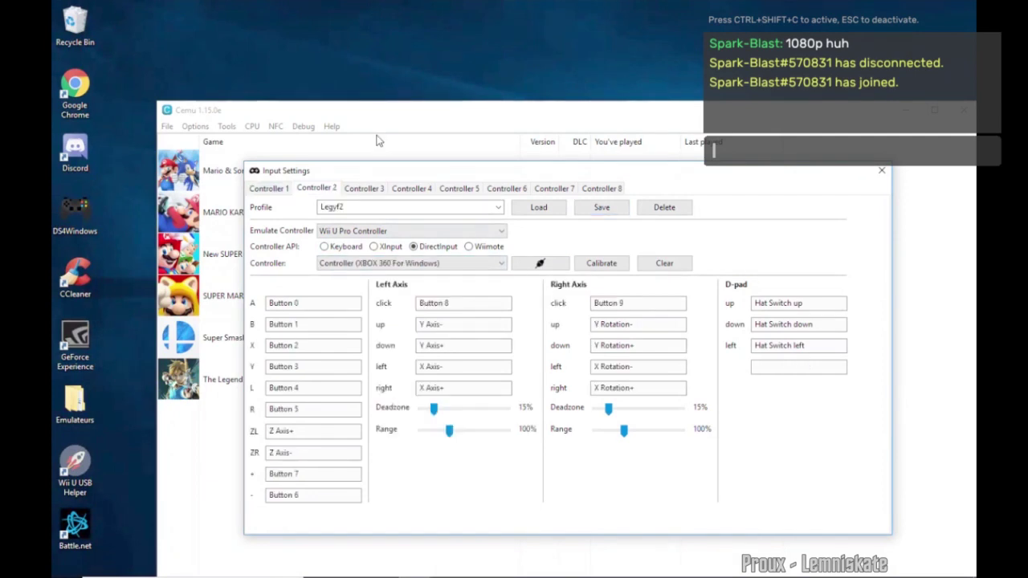
pyautogui.click(499, 207)
pyautogui.click(402, 221)
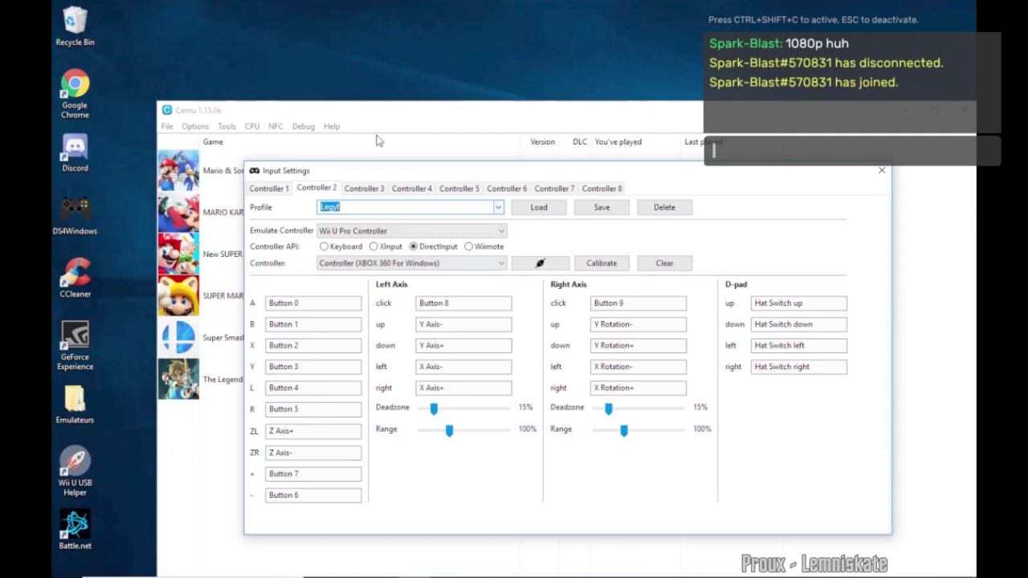
pyautogui.click(434, 263)
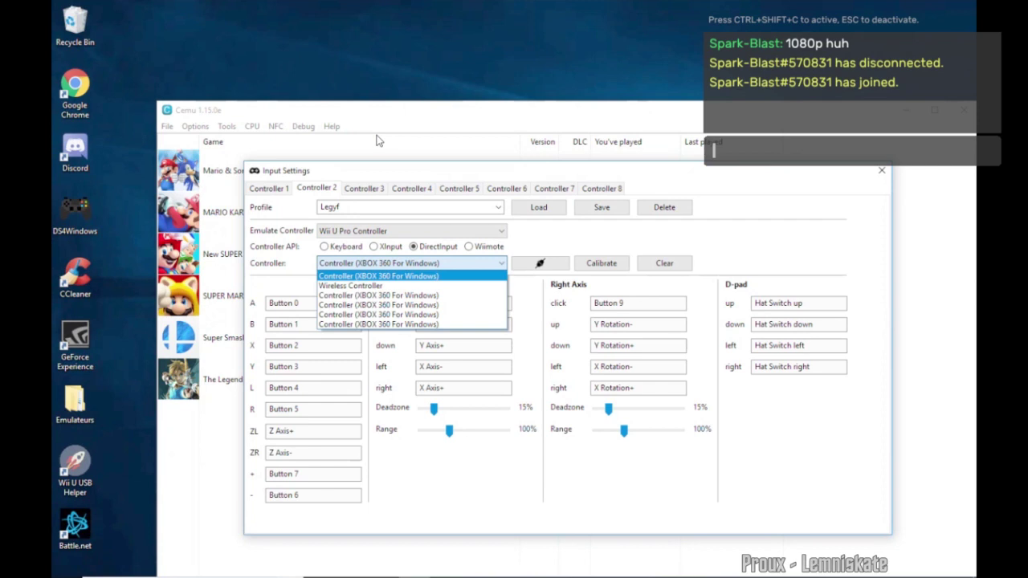
pyautogui.click(401, 275)
# Switch the controller API of Controller 2 to XInput and choose Controller 1 as its device.
pyautogui.click(384, 247)
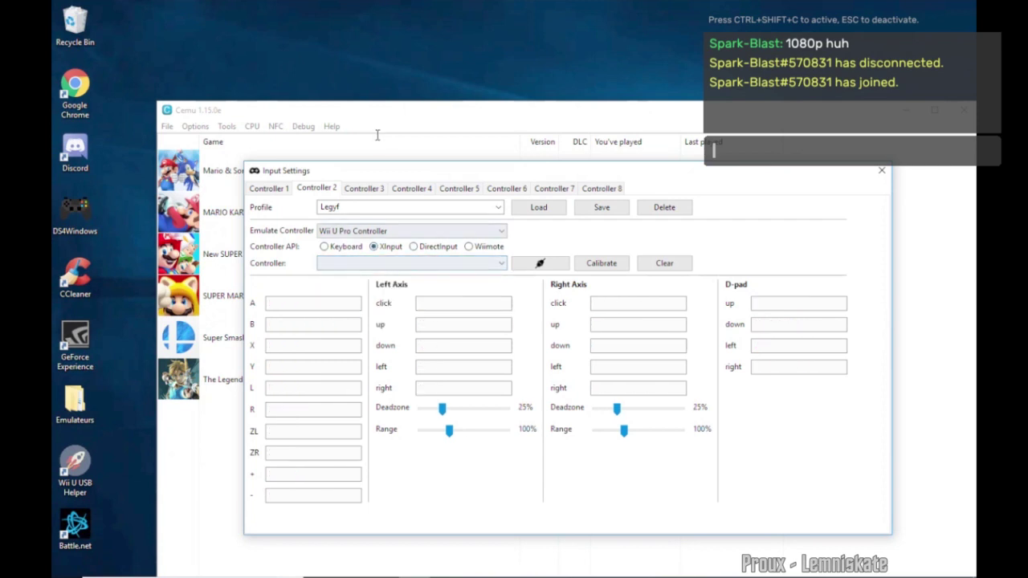
pyautogui.click(425, 264)
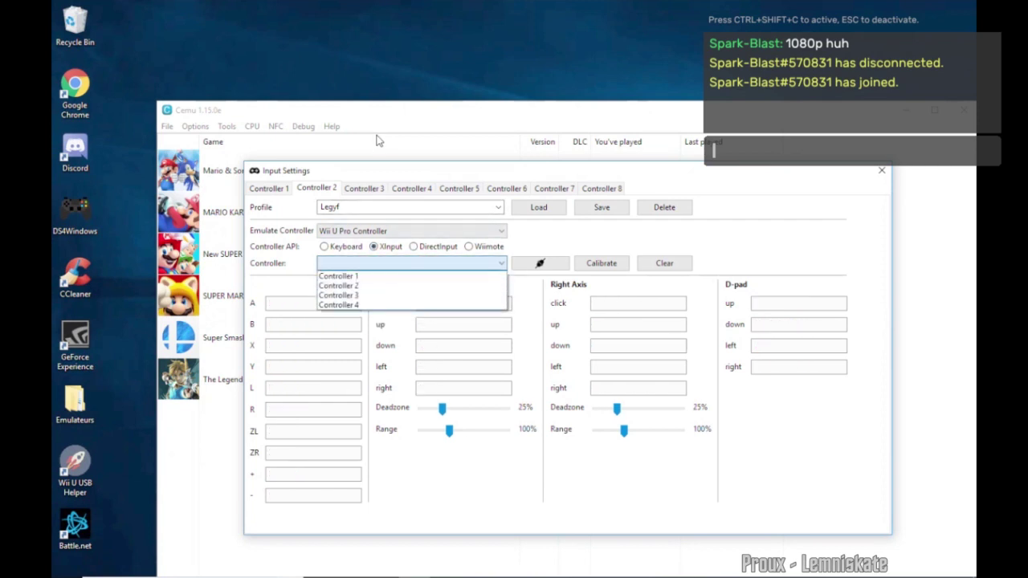
pyautogui.click(401, 275)
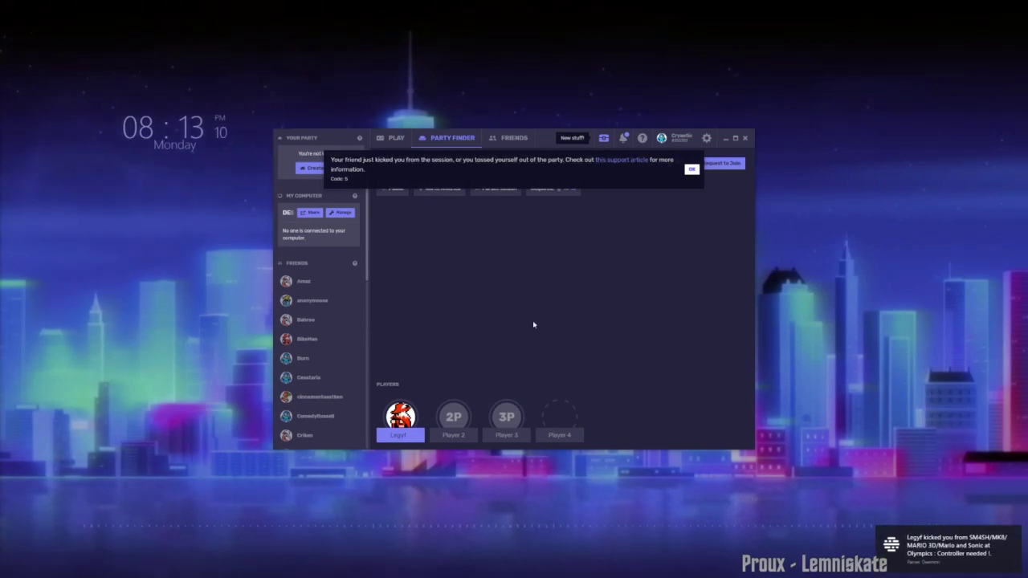
# Dismiss the notice about being kicked from the session and return to the list of available parties.
pyautogui.click(690, 169)
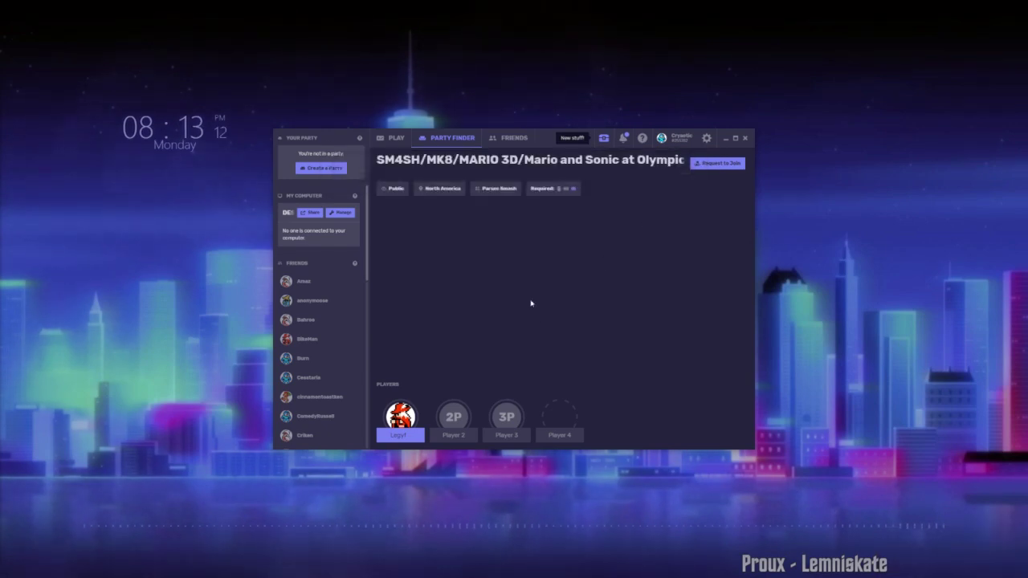
pyautogui.click(444, 139)
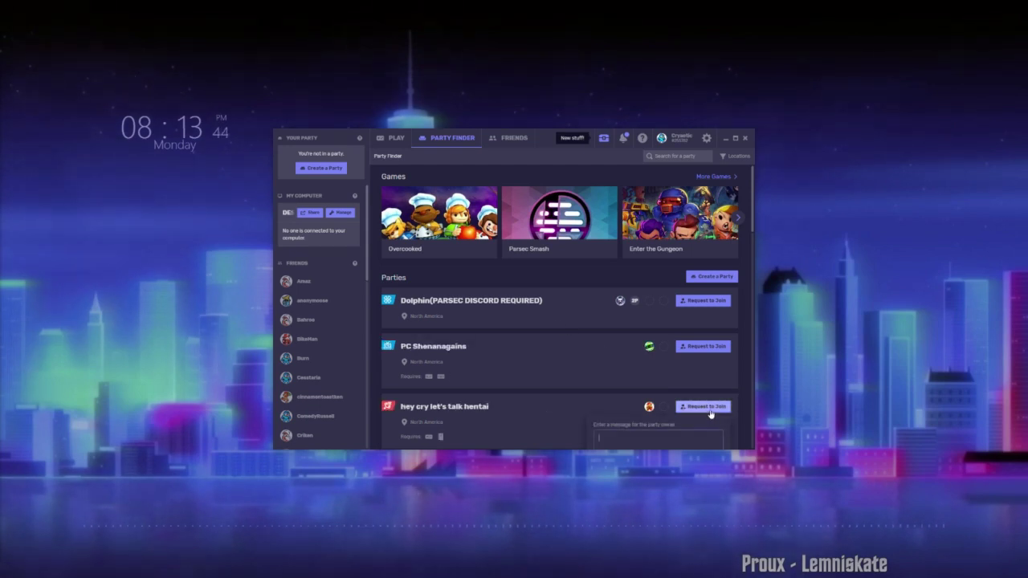
# Request to join the party "hey cry let's talk hentai" with the message "Alright but as long as you censor the nipples???".
pyautogui.scroll(-1, 527, 356)
pyautogui.click(703, 386)
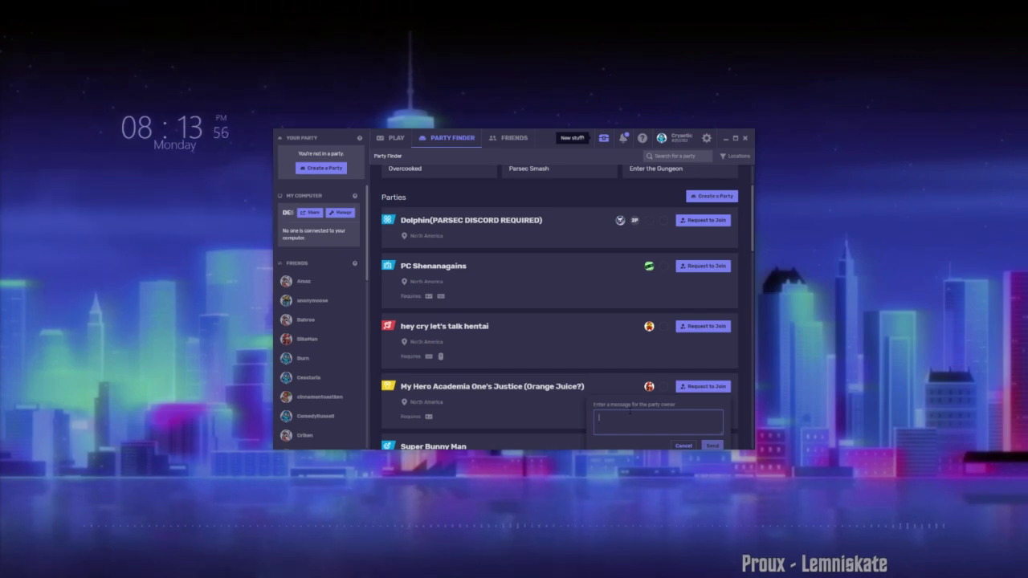
pyautogui.click(704, 326)
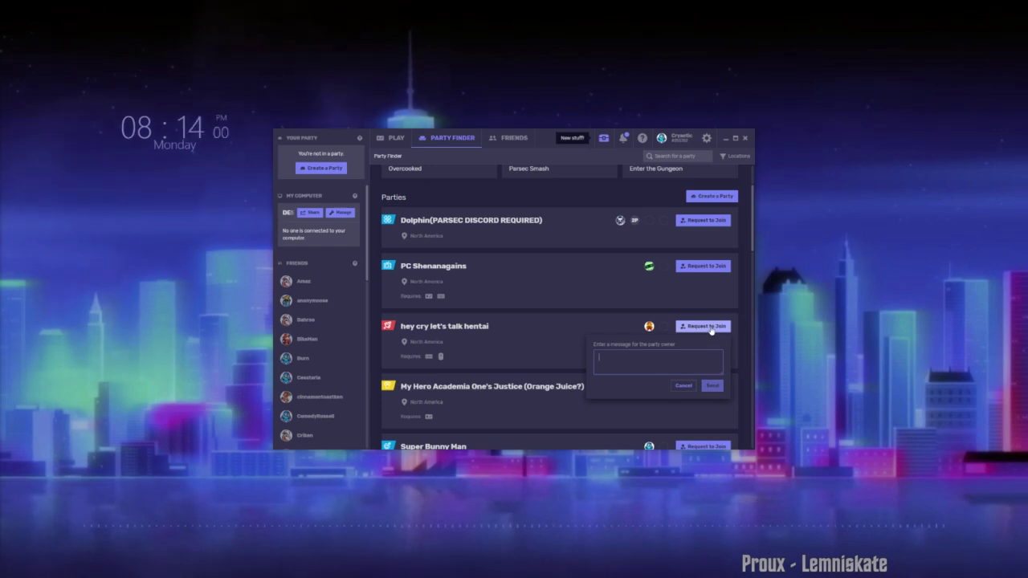
pyautogui.write('Alright but as long a')
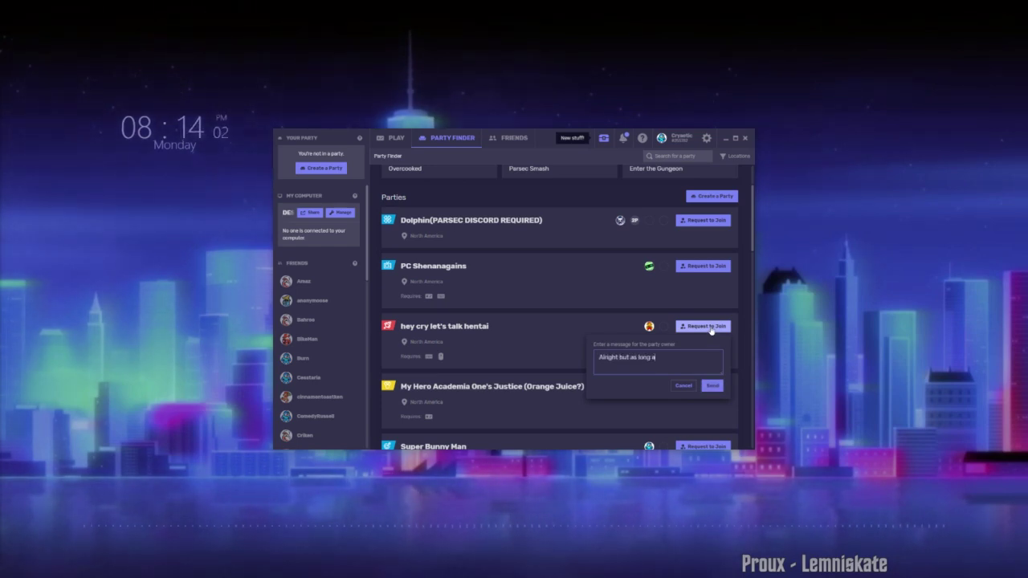
pyautogui.write('s you censor the nipp')
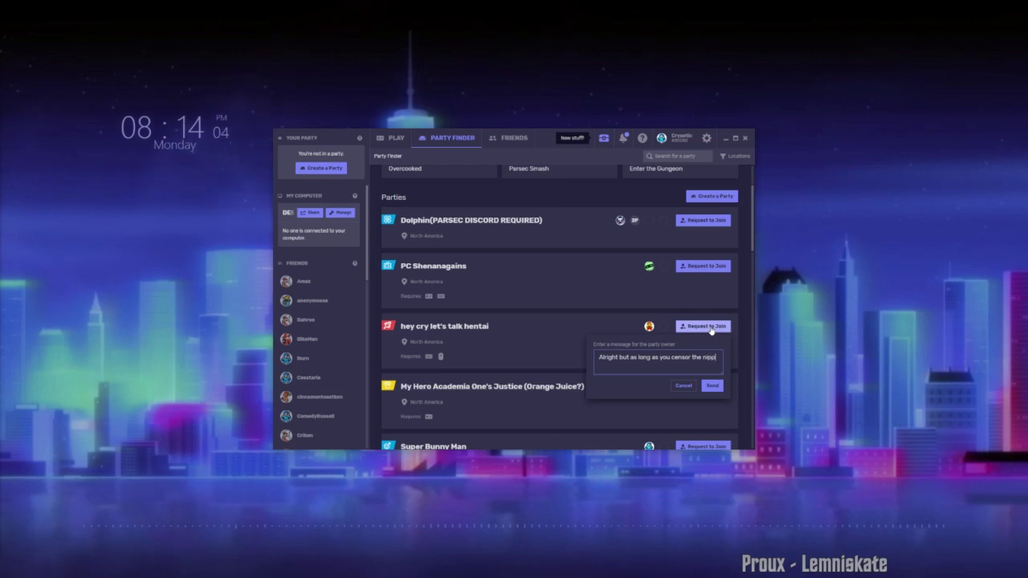
pyautogui.write('les???')
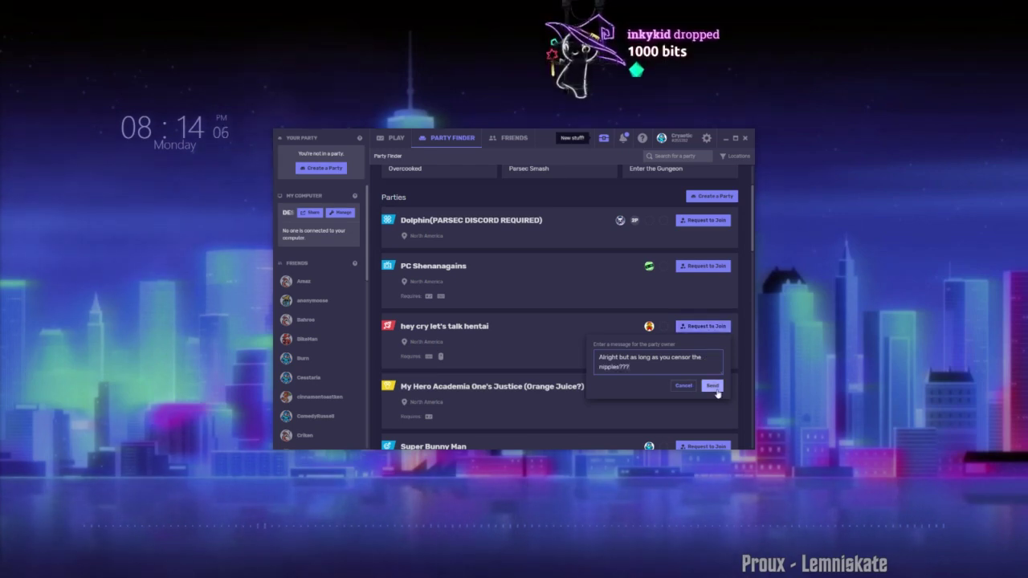
pyautogui.click(712, 386)
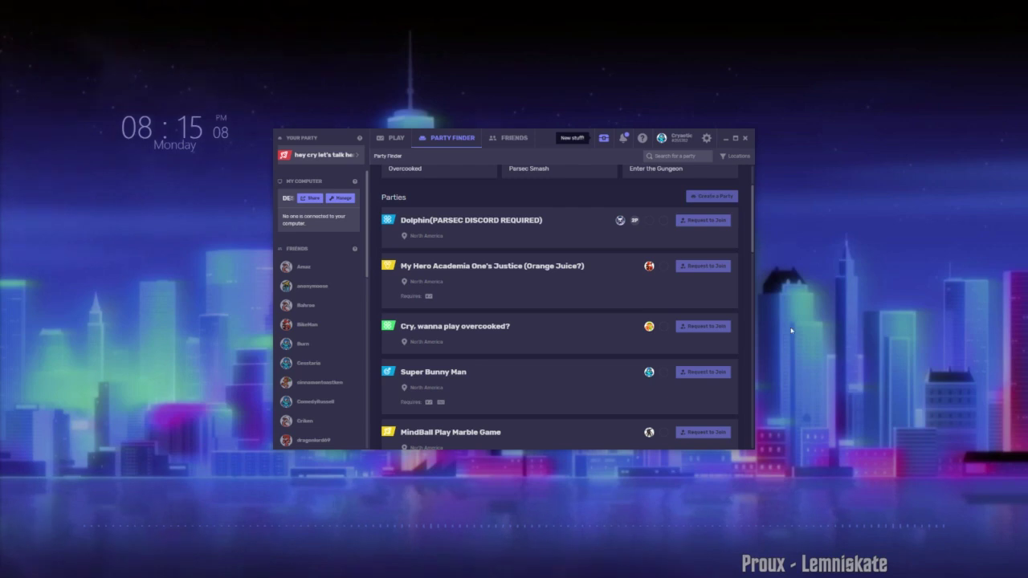
# Open the page of the joined party "hey cry let's talk hentai" to reach its chat.
pyautogui.scroll(-3, 693, 306)
pyautogui.scroll(5, 693, 306)
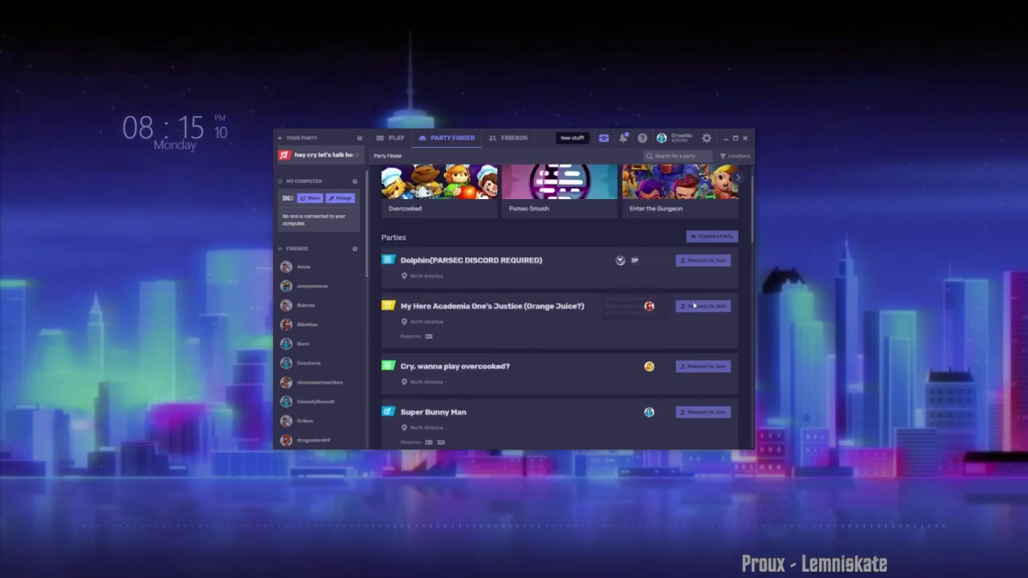
pyautogui.click(311, 157)
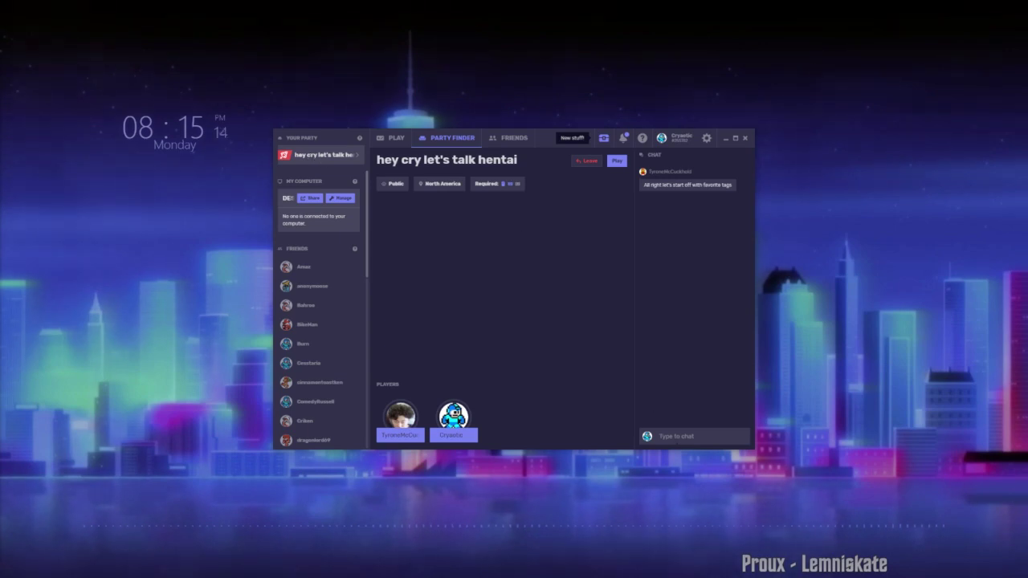
# Send "Okay!" and "I'm a big fan of eng" in the party chat and start connecting to the host's computer.
pyautogui.click(690, 436)
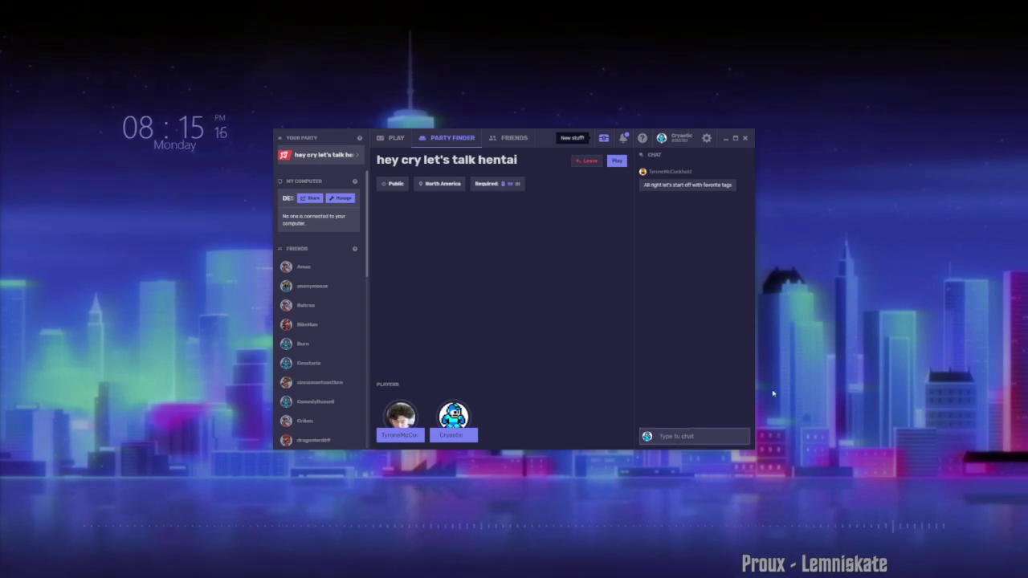
pyautogui.write('Okay!')
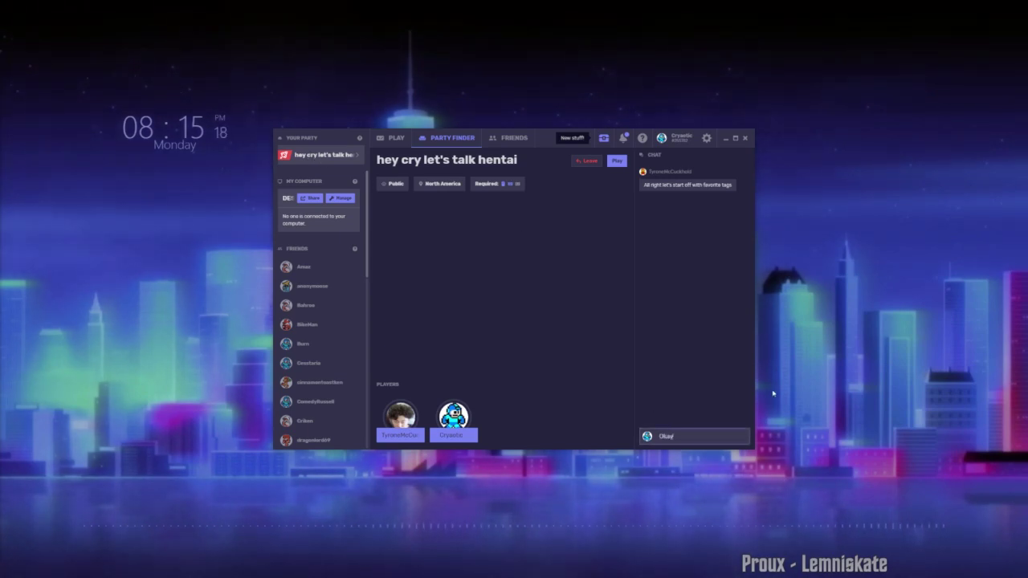
pyautogui.press('Return')
pyautogui.write("I'm a big f")
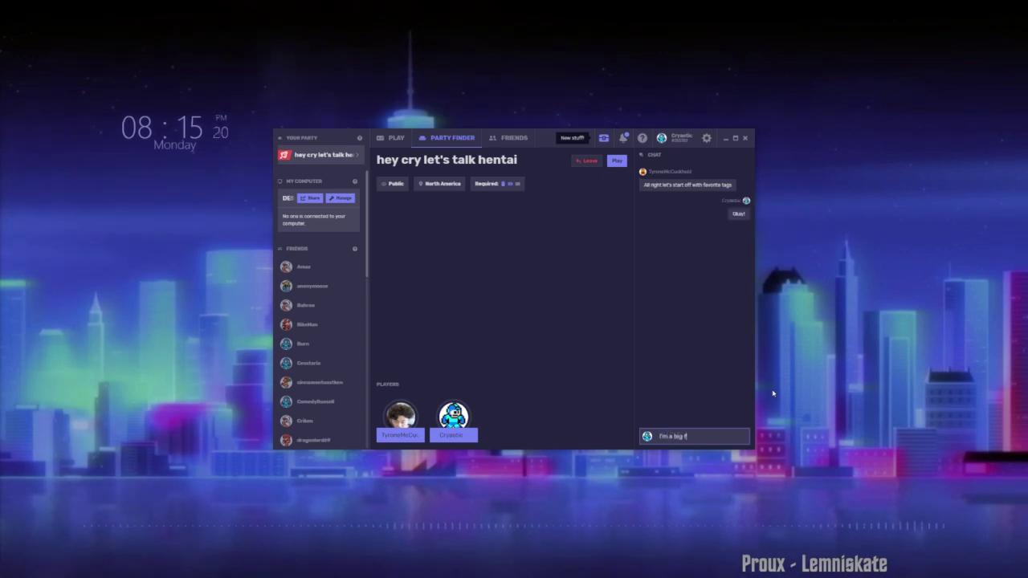
pyautogui.write('an of eng')
pyautogui.press('Return')
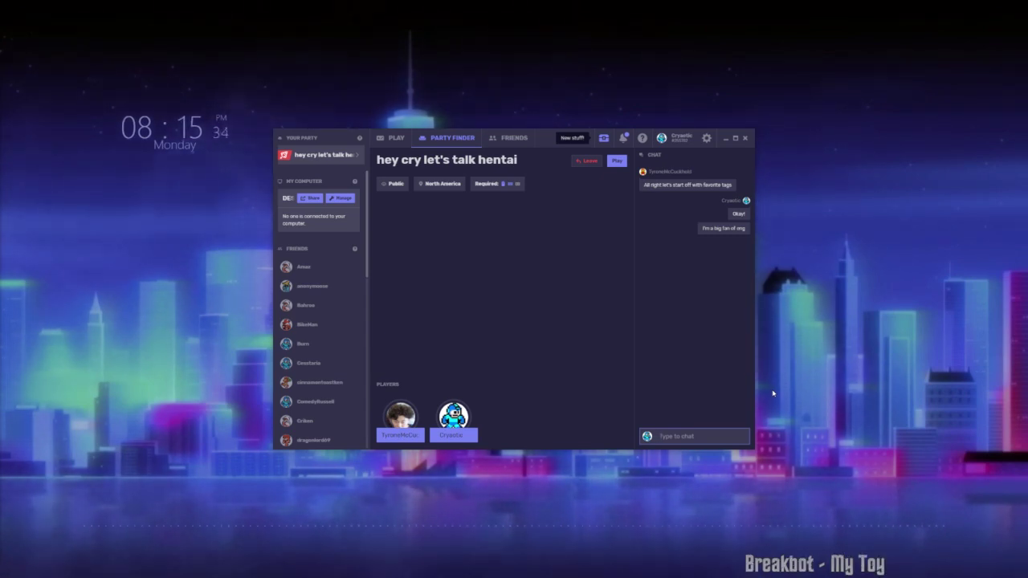
pyautogui.click(614, 161)
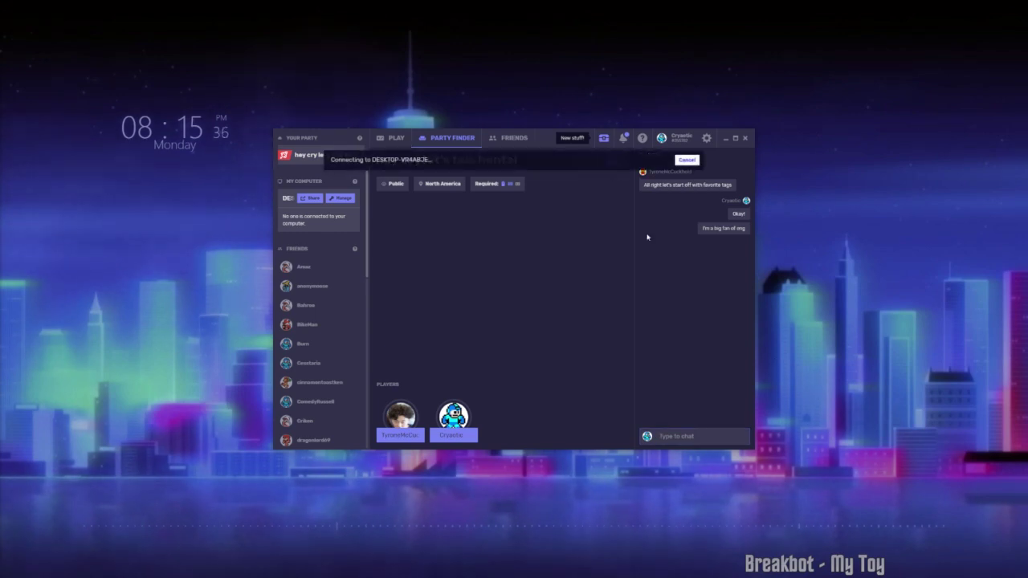